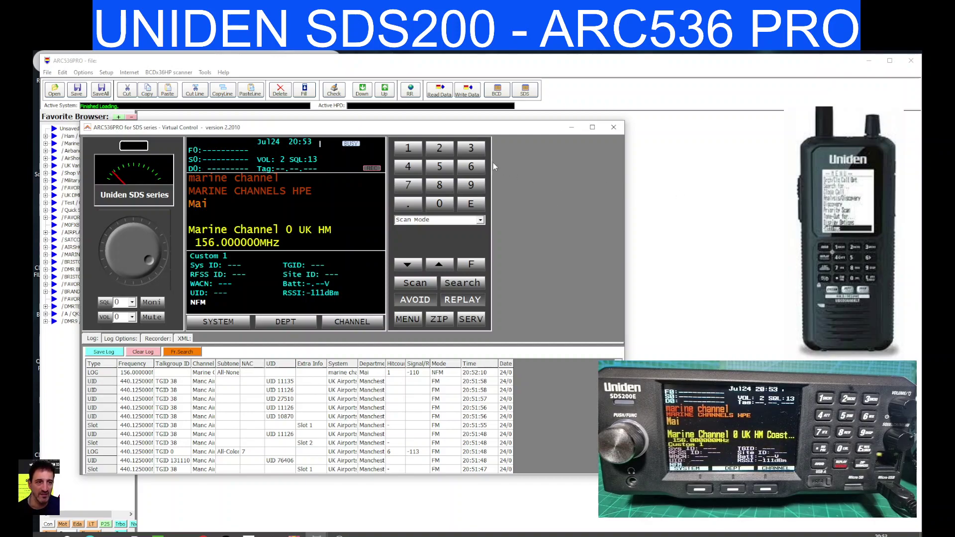
pyautogui.moveTo(476, 131)
pyautogui.mouseDown()
pyautogui.moveTo(527, 132)
pyautogui.moveTo(468, 136)
pyautogui.mouseUp()
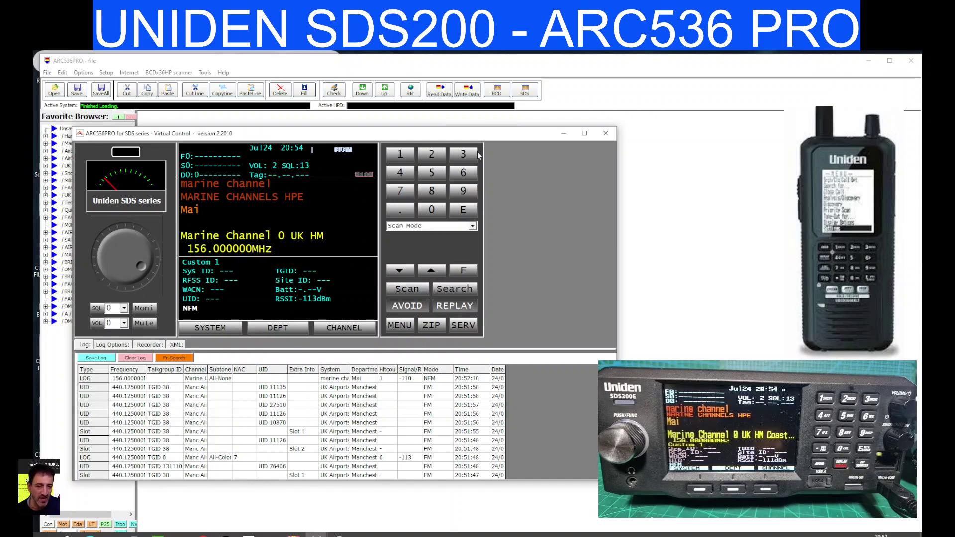
pyautogui.moveTo(279, 133); pyautogui.dragTo(319, 140)
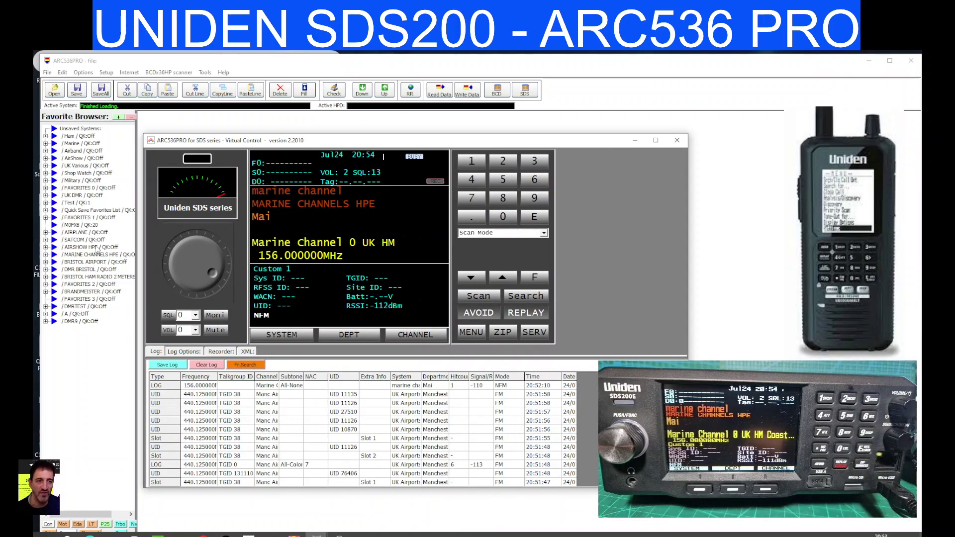
pyautogui.moveTo(435, 146); pyautogui.dragTo(392, 144)
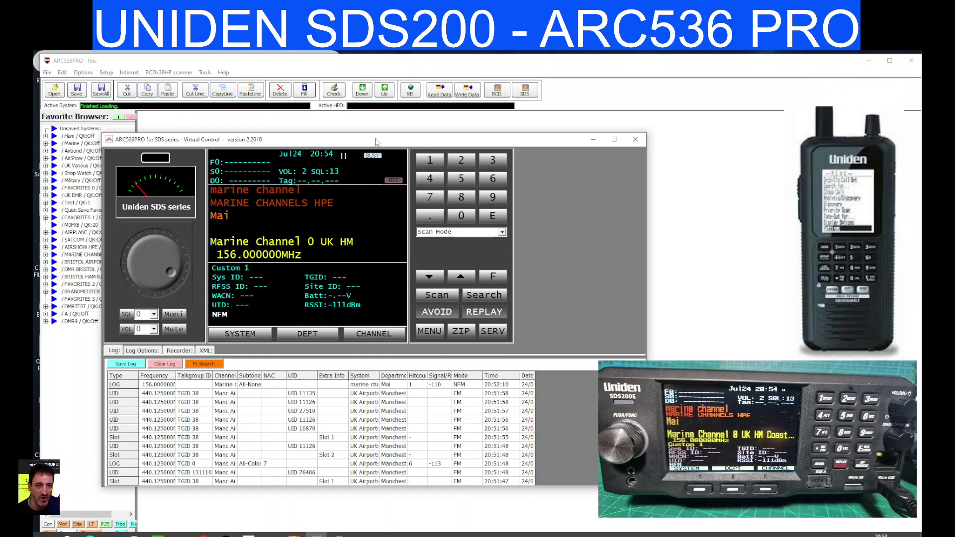
pyautogui.moveTo(377, 145)
pyautogui.mouseDown()
pyautogui.moveTo(400, 150)
pyautogui.moveTo(373, 141)
pyautogui.mouseUp()
# Step: Start scanning and hold on the Birmingham - UHF 4 channel
pyautogui.click(432, 292)
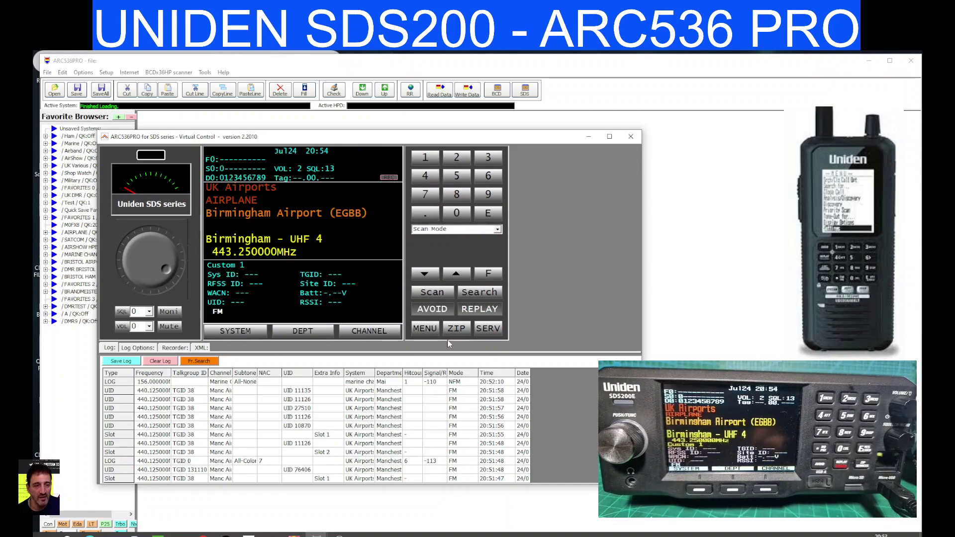
pyautogui.click(368, 332)
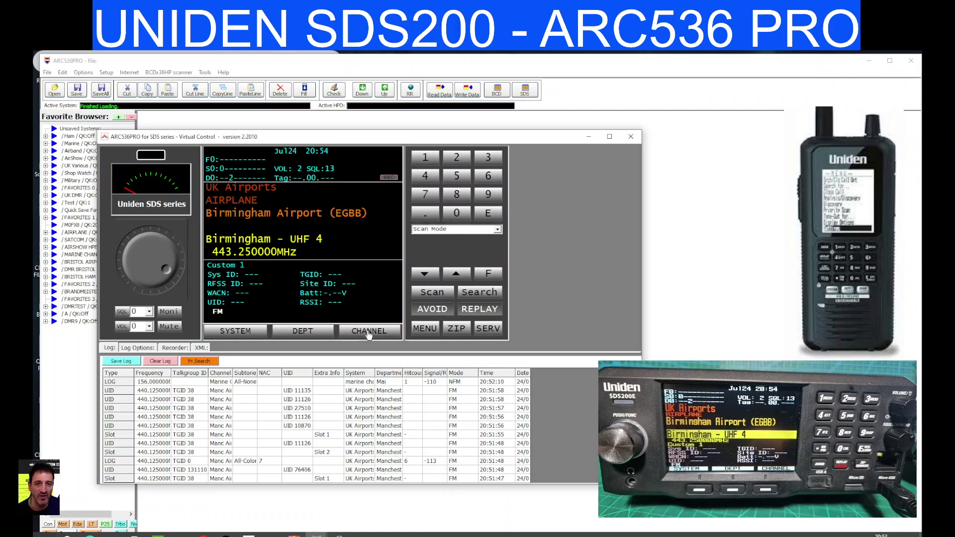
# Step: Enter the frequency 145.600 MHz directly and quick-save it, accepting the duplicate frequency
pyautogui.click(427, 160)
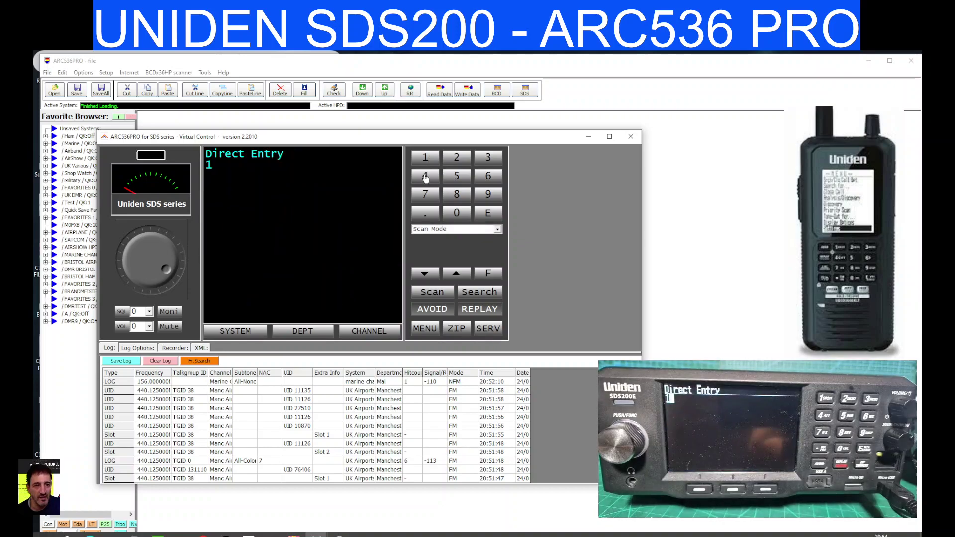
pyautogui.click(428, 174)
pyautogui.click(457, 176)
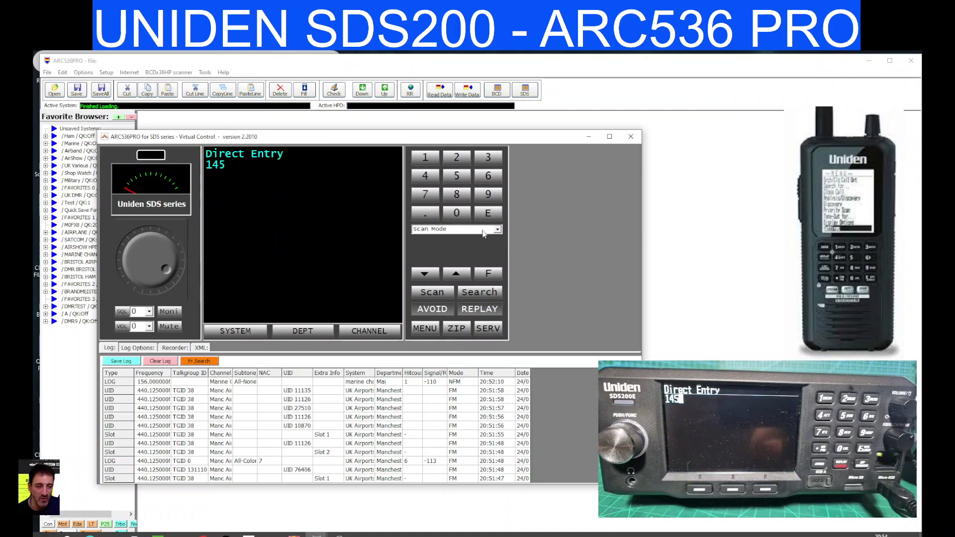
pyautogui.click(426, 213)
pyautogui.click(480, 178)
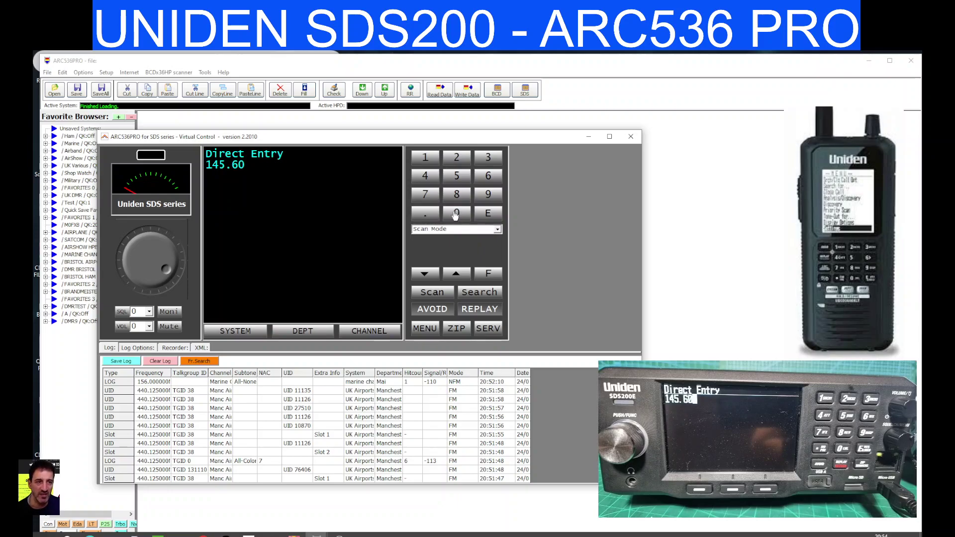
pyautogui.click(455, 214)
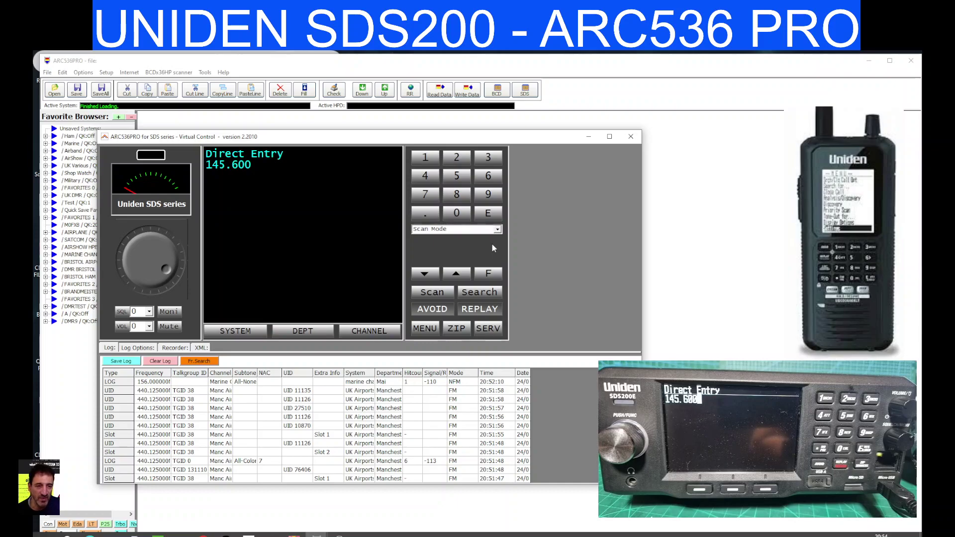
pyautogui.click(488, 213)
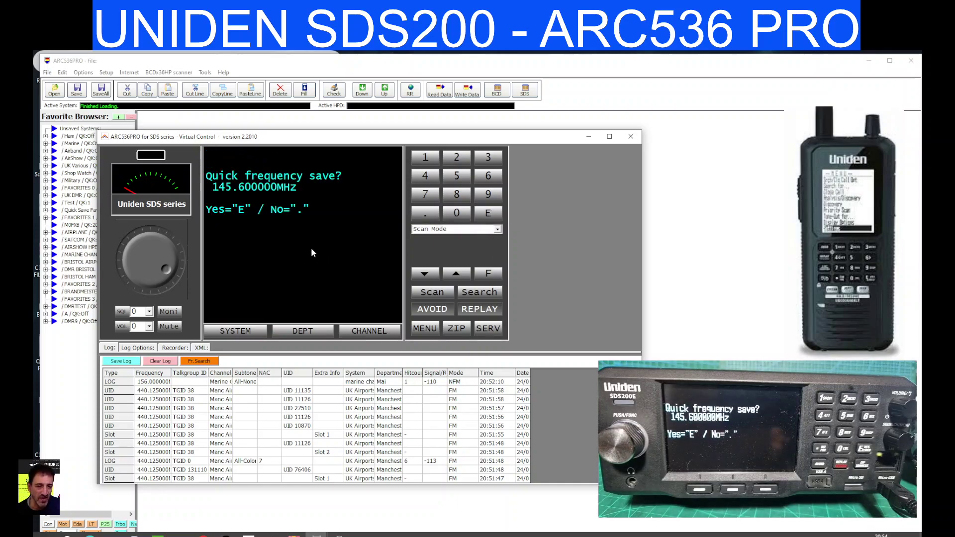
pyautogui.click(489, 215)
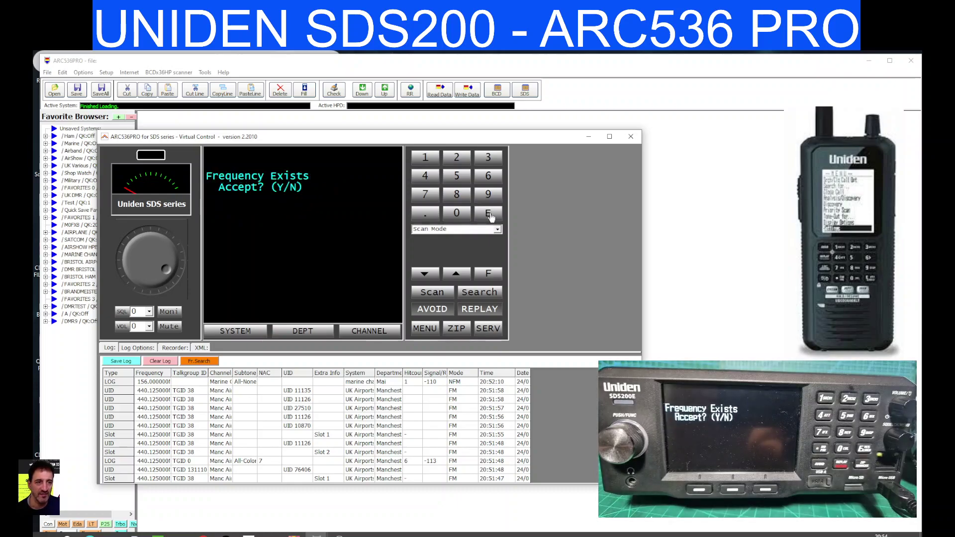
pyautogui.click(490, 215)
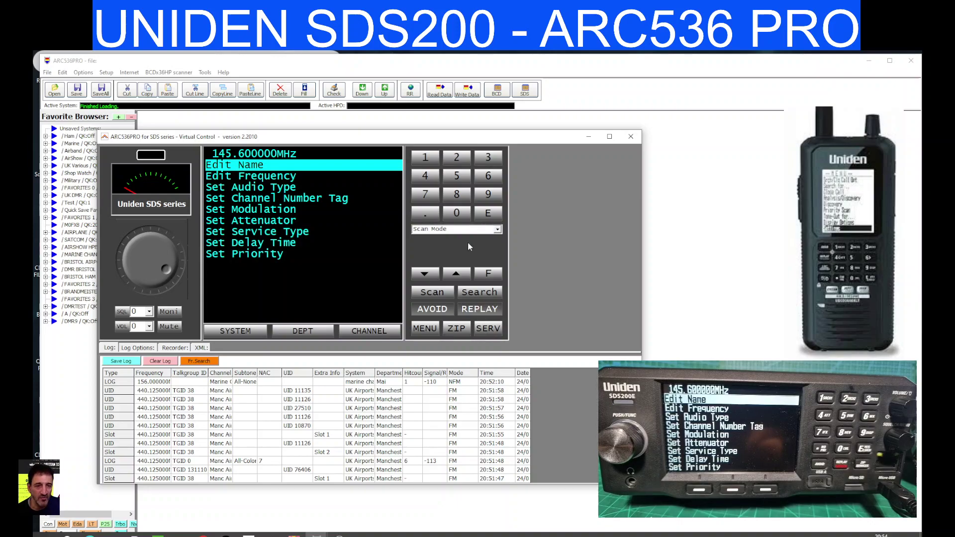
# Step: Edit the saved channel's name, keeping 145.600000MHz and accepting the duplicate name
pyautogui.click(489, 213)
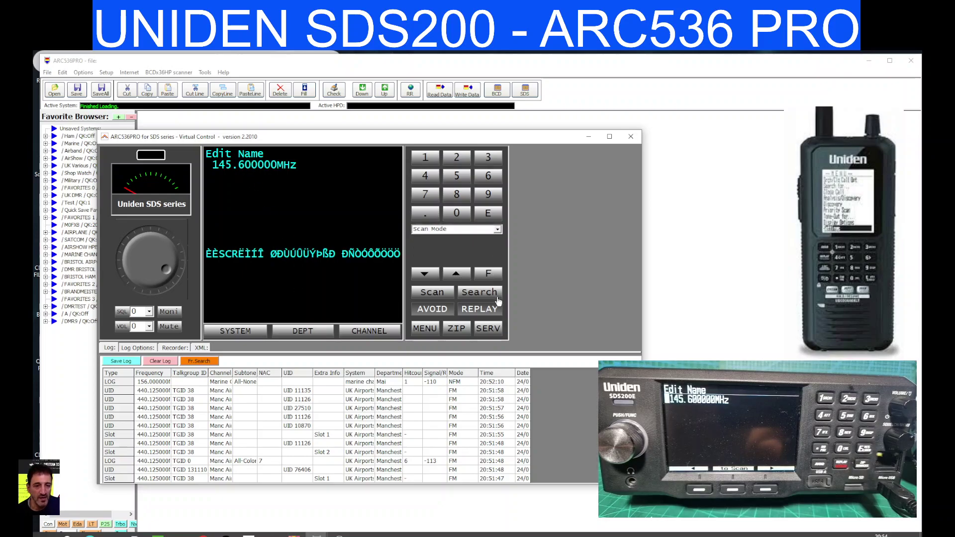
pyautogui.click(487, 214)
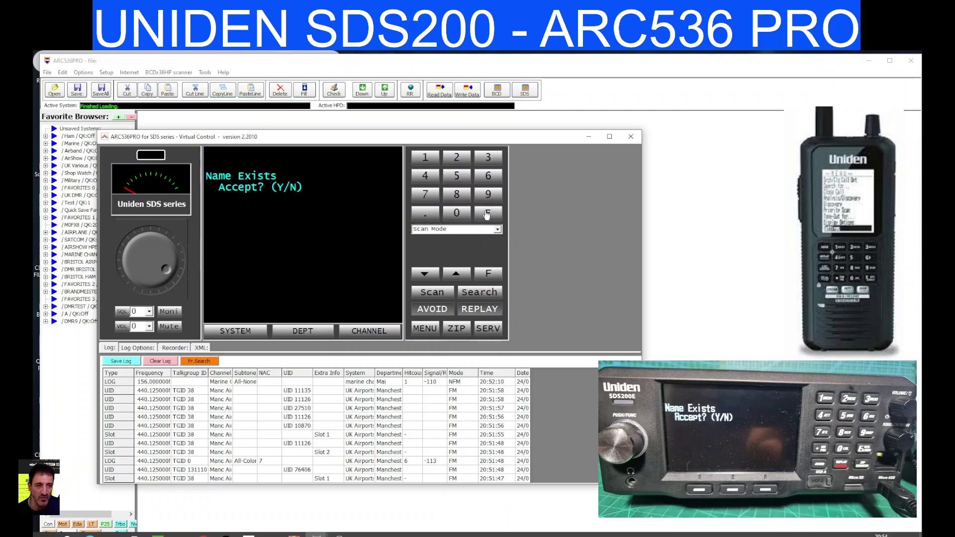
pyautogui.click(487, 214)
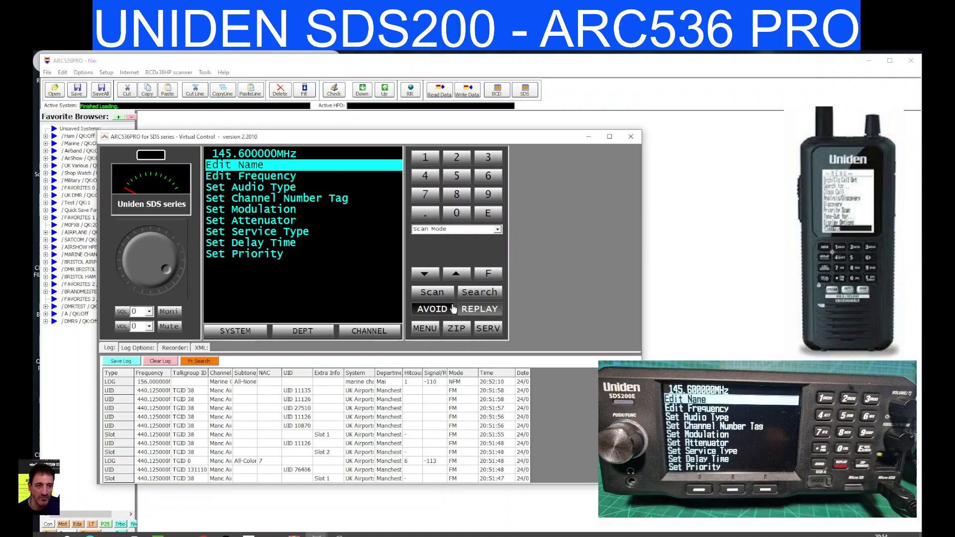
pyautogui.click(497, 230)
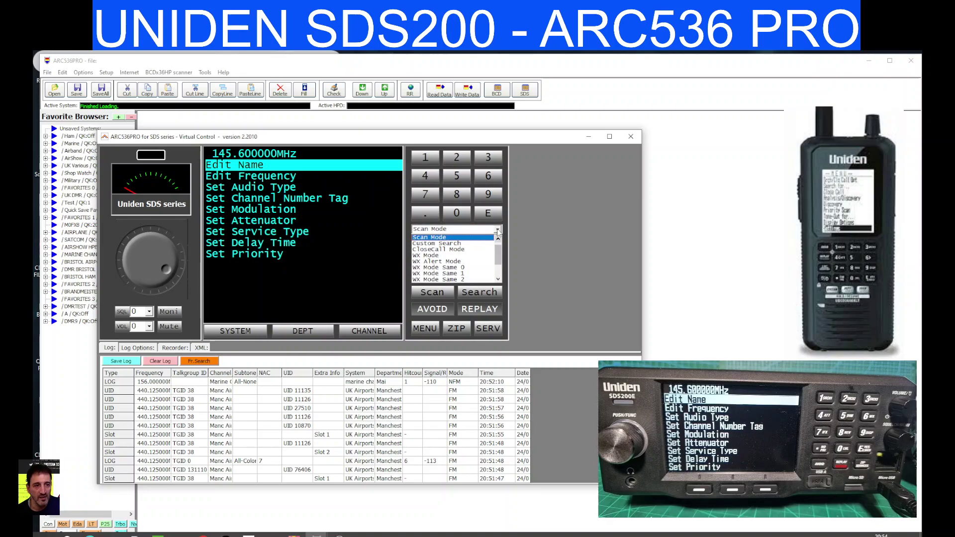
pyautogui.click(497, 229)
pyautogui.click(497, 230)
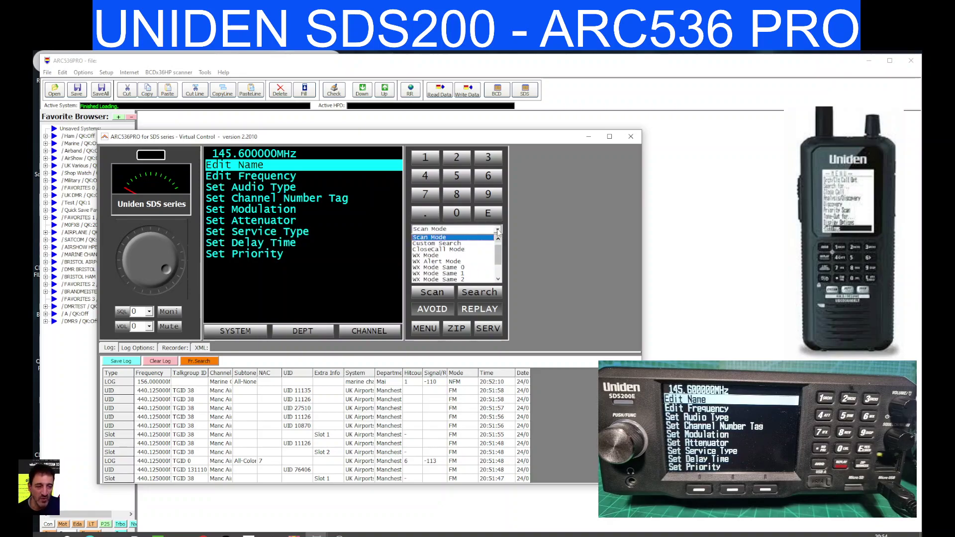
pyautogui.click(498, 230)
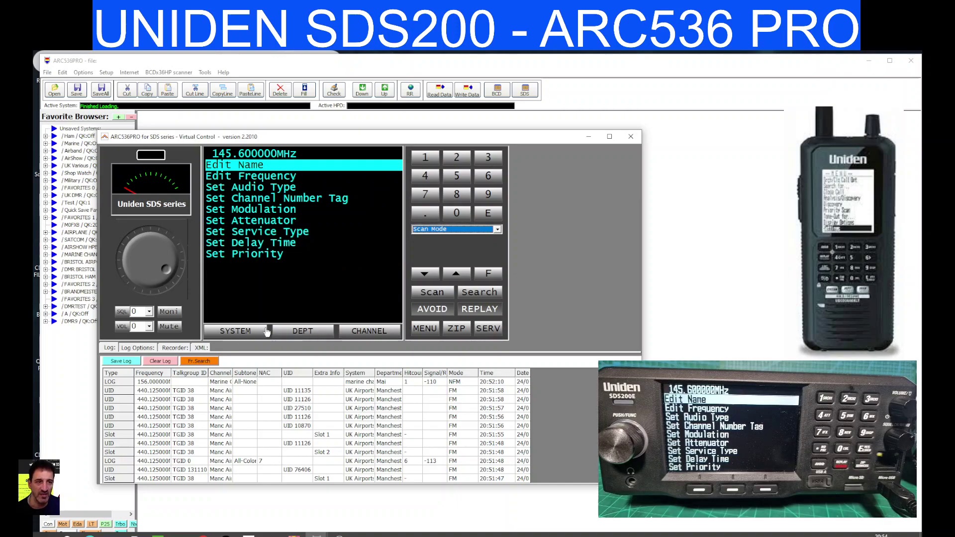
# Step: Leave the channel's edit options and hold the scanner on the Quick Save system, department and channel
pyautogui.click(238, 333)
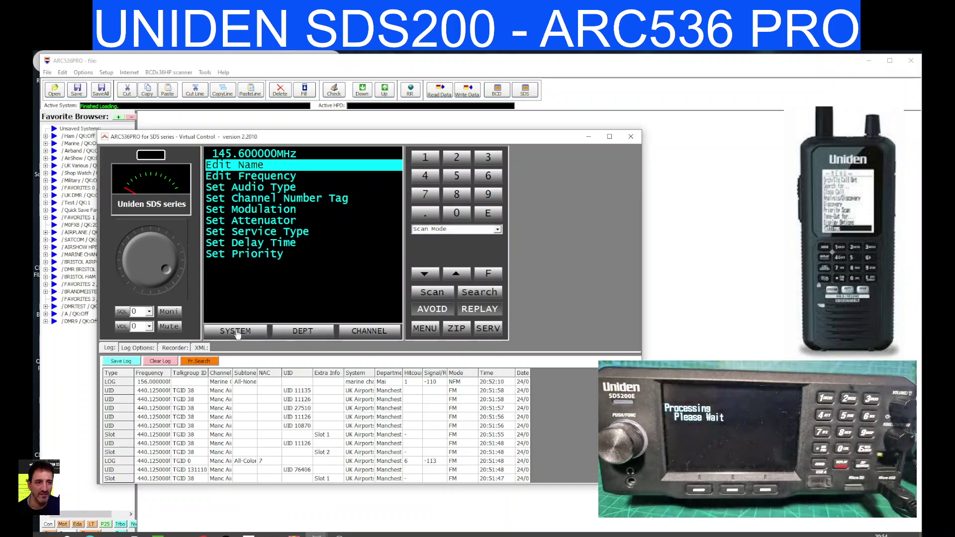
pyautogui.click(307, 333)
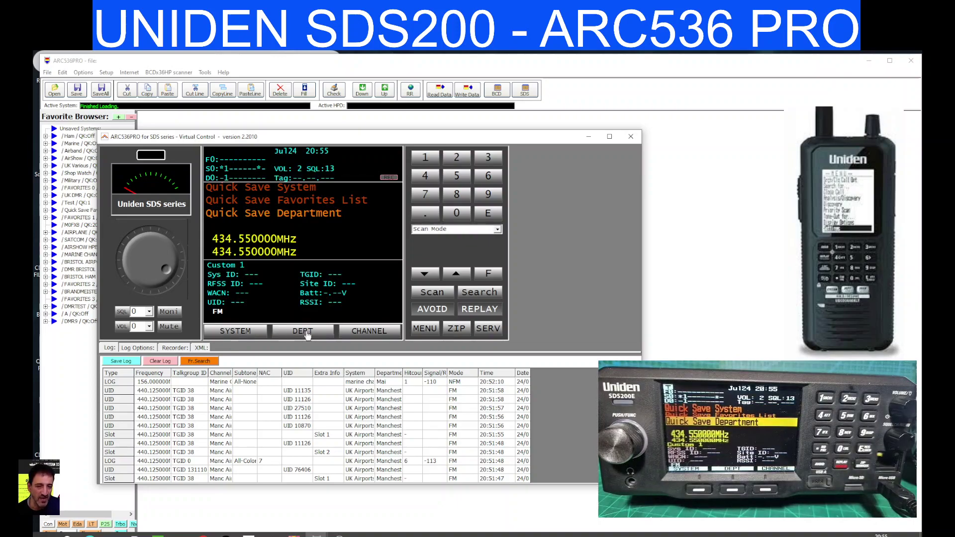
pyautogui.click(368, 332)
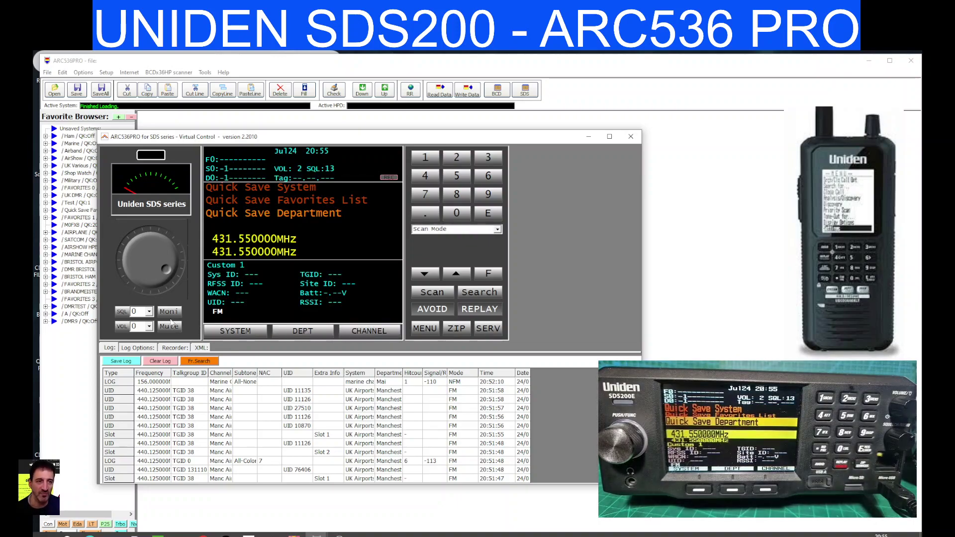
# Step: Set both the scanner's squelch and its volume to 2
pyautogui.click(149, 312)
pyautogui.click(149, 311)
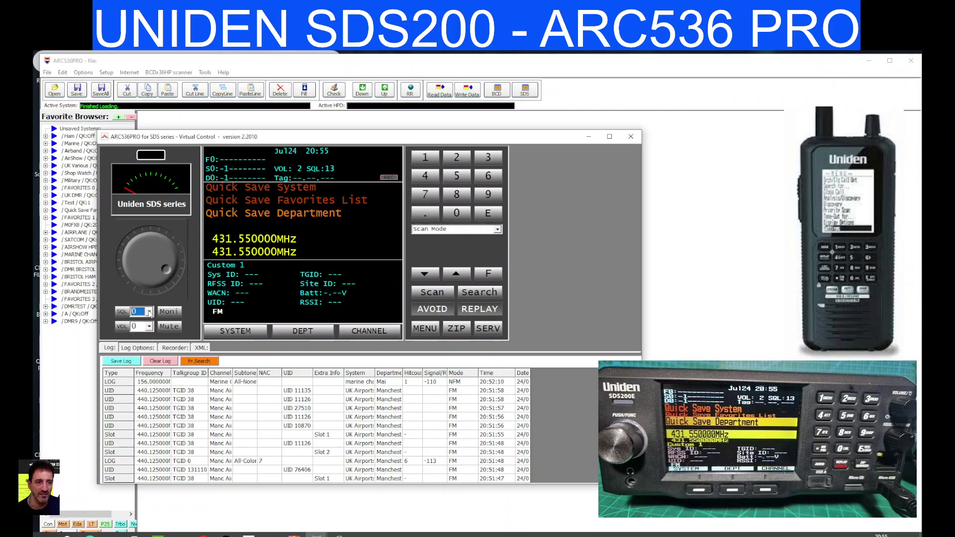
pyautogui.click(148, 312)
pyautogui.click(134, 337)
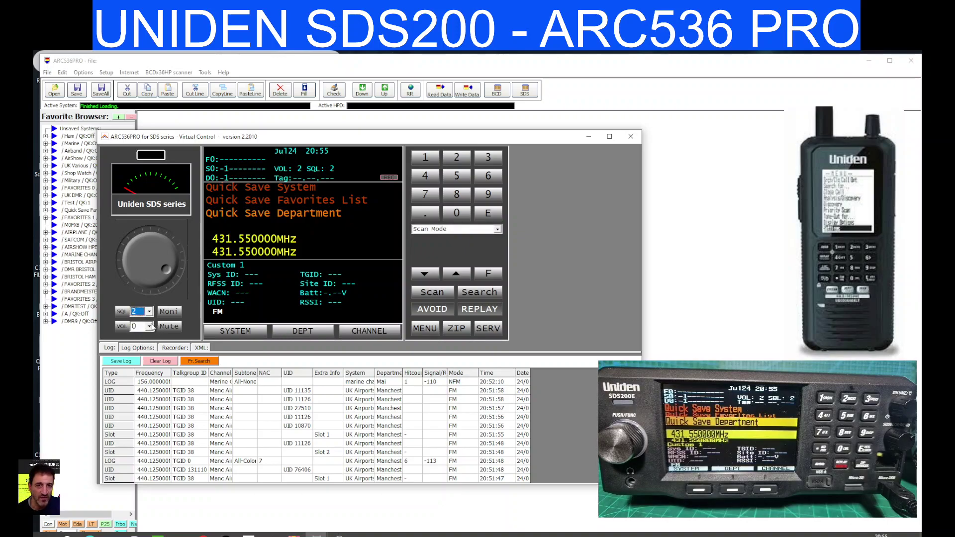
pyautogui.click(149, 326)
pyautogui.click(140, 352)
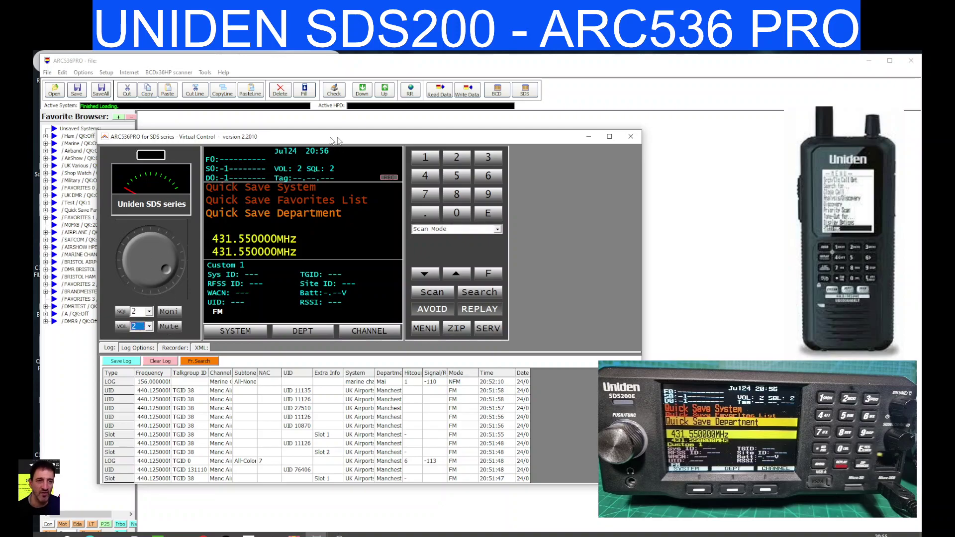
# Step: Expand the AirShow favorites list to show its settings, and bring back the SDS series virtual control
pyautogui.moveTo(332, 141); pyautogui.dragTo(362, 140)
pyautogui.doubleClick(81, 158)
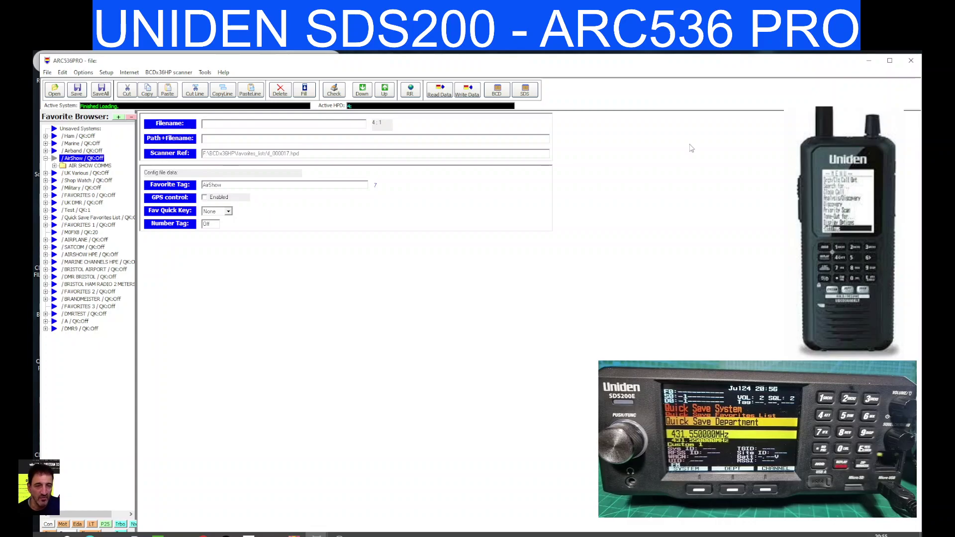
pyautogui.click(529, 91)
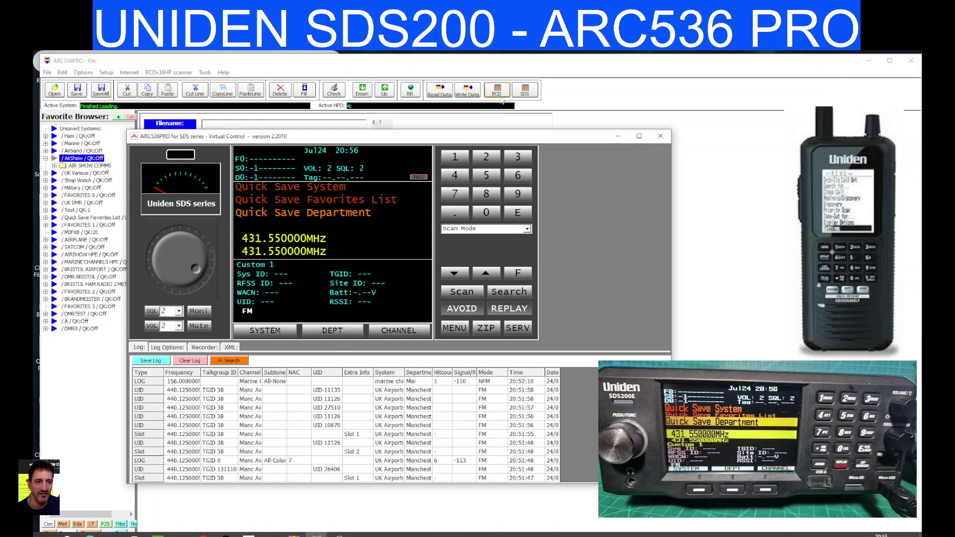
# Step: Try to read all favorites from the scanner, and close the favorites loading window
pyautogui.click(439, 94)
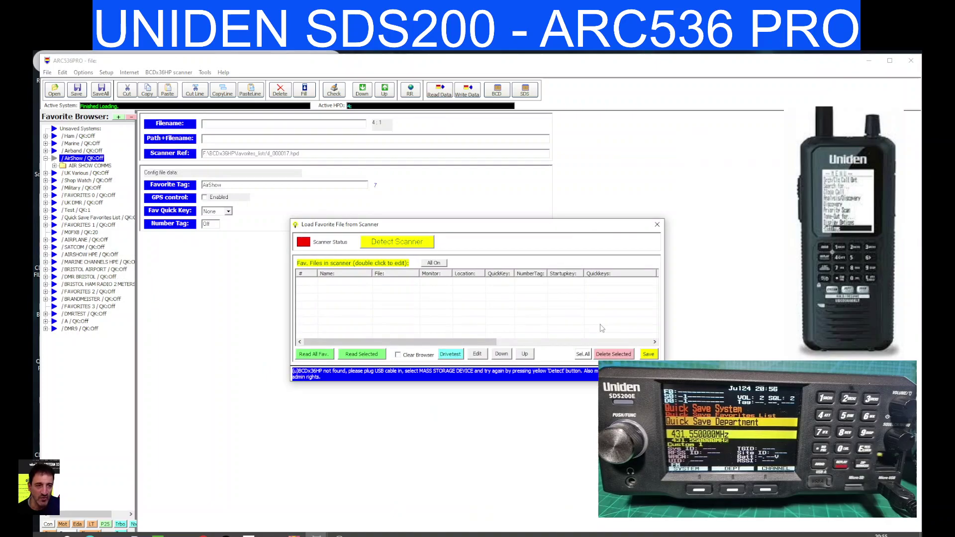
pyautogui.click(322, 357)
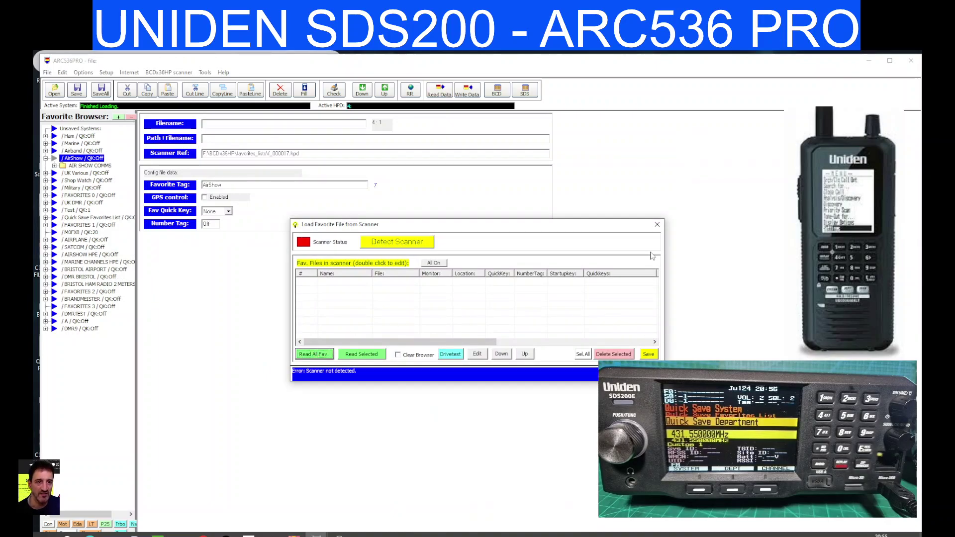
pyautogui.click(656, 225)
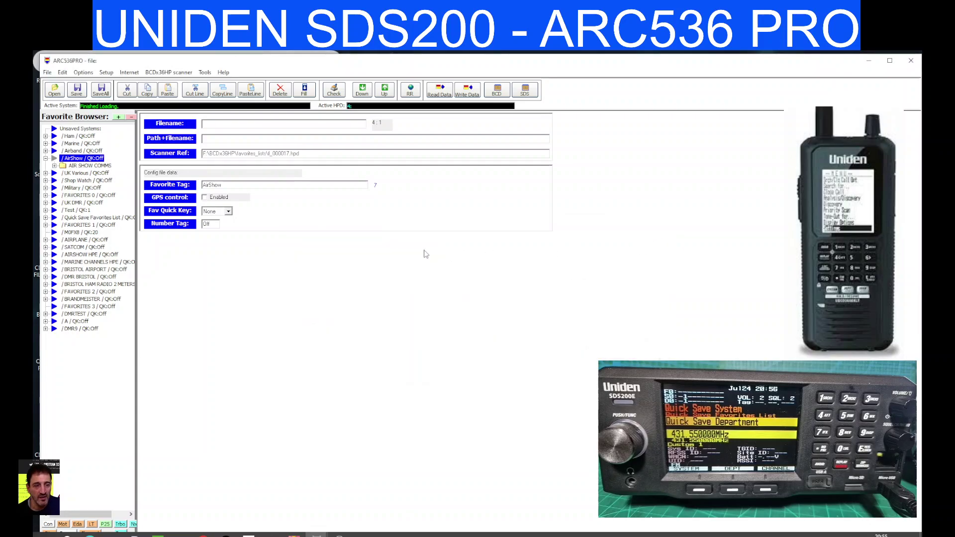
# Step: Show the SDS series virtual control again, and bring up and cancel opening an HPD file
pyautogui.click(526, 92)
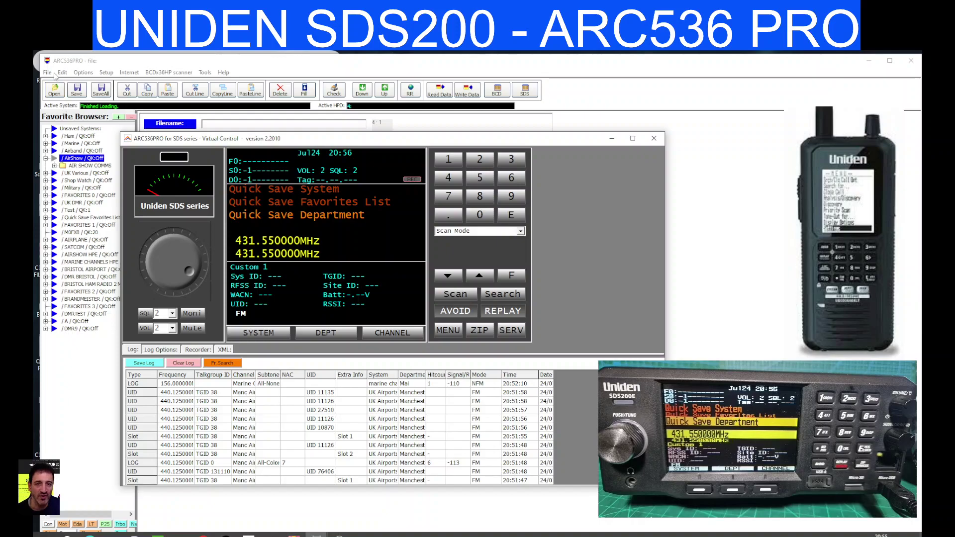
pyautogui.click(54, 90)
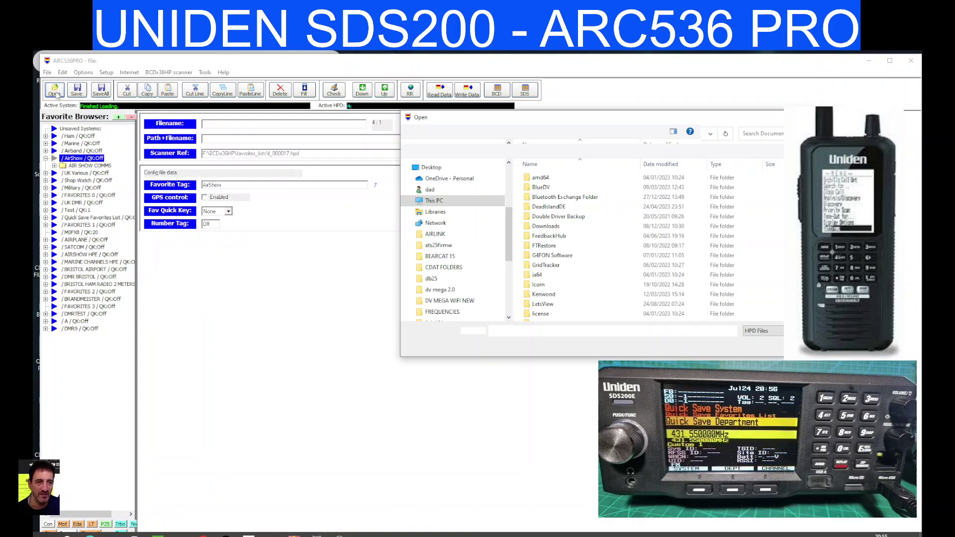
pyautogui.press('Escape')
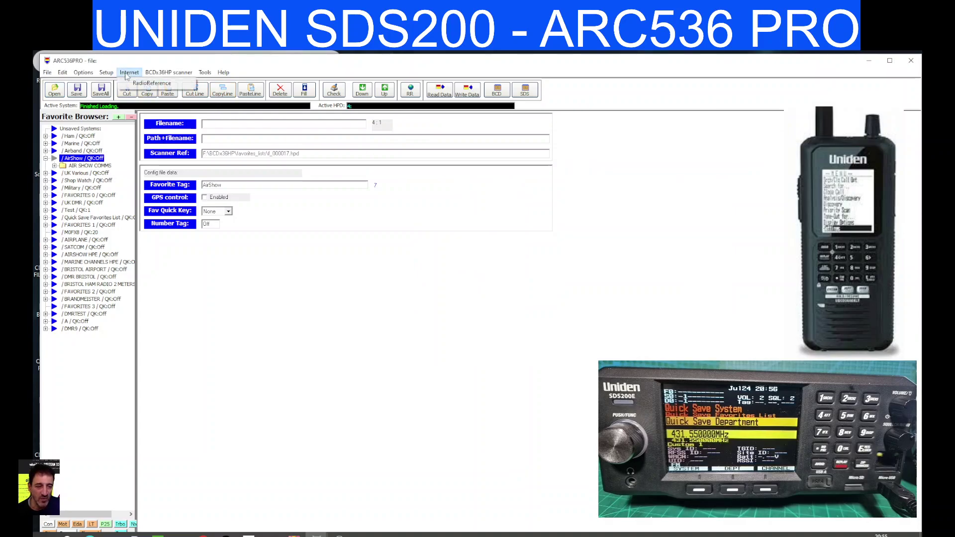
pyautogui.click(167, 74)
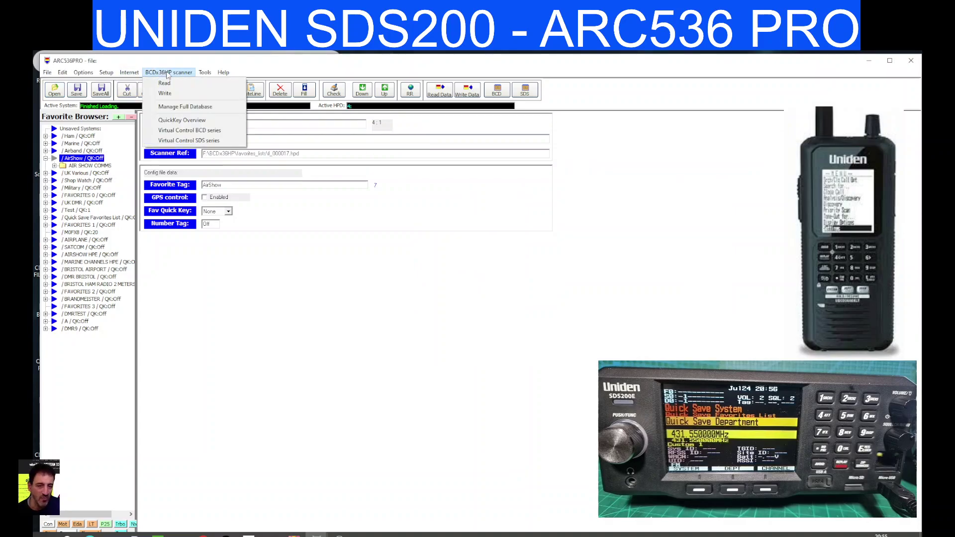
pyautogui.moveTo(207, 73)
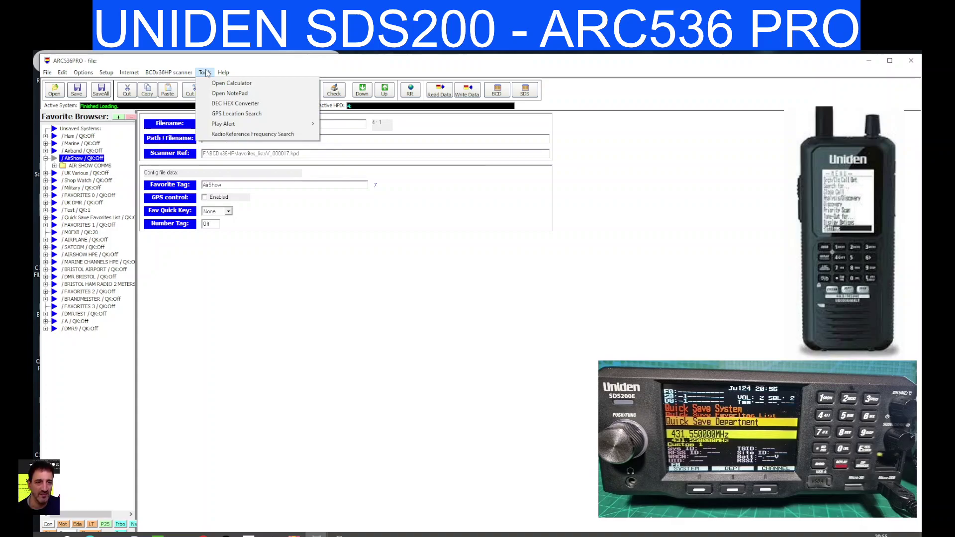
pyautogui.moveTo(130, 74)
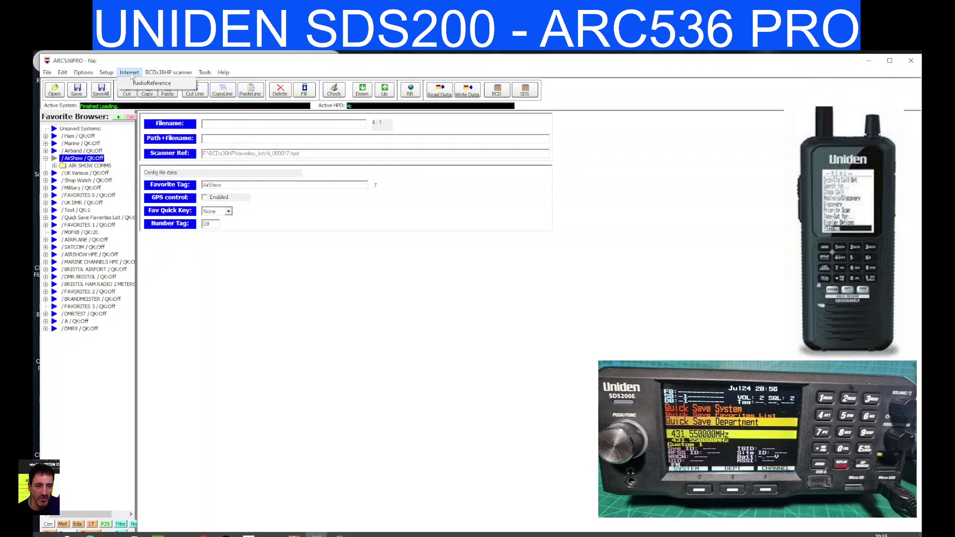
# Step: Look through the Options commands, and bring up and minimize the BCDx36HP virtual control
pyautogui.moveTo(83, 73)
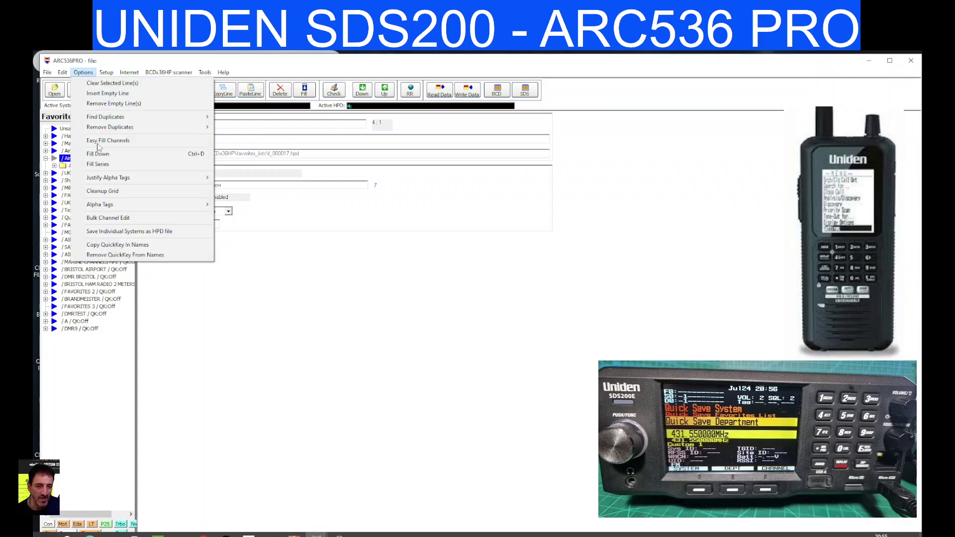
pyautogui.click(361, 269)
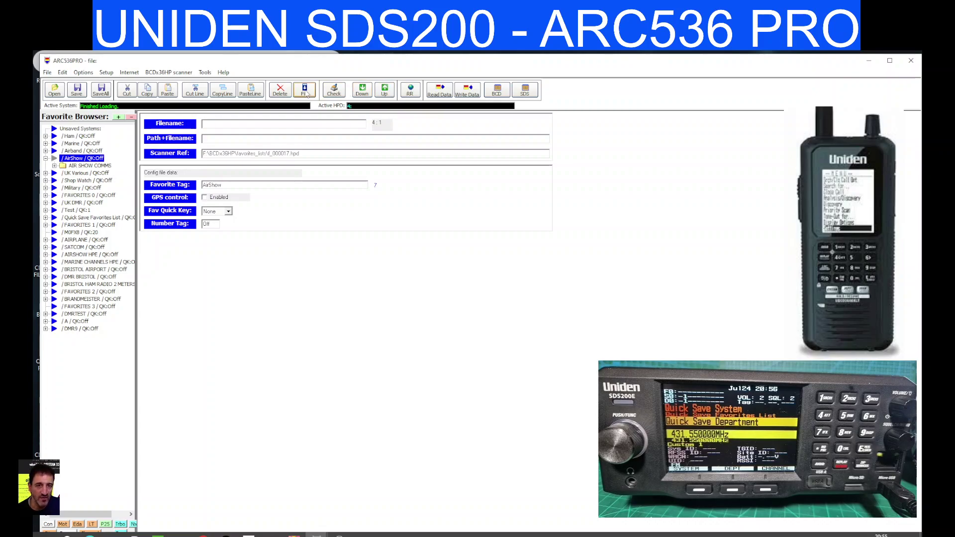
pyautogui.click(529, 95)
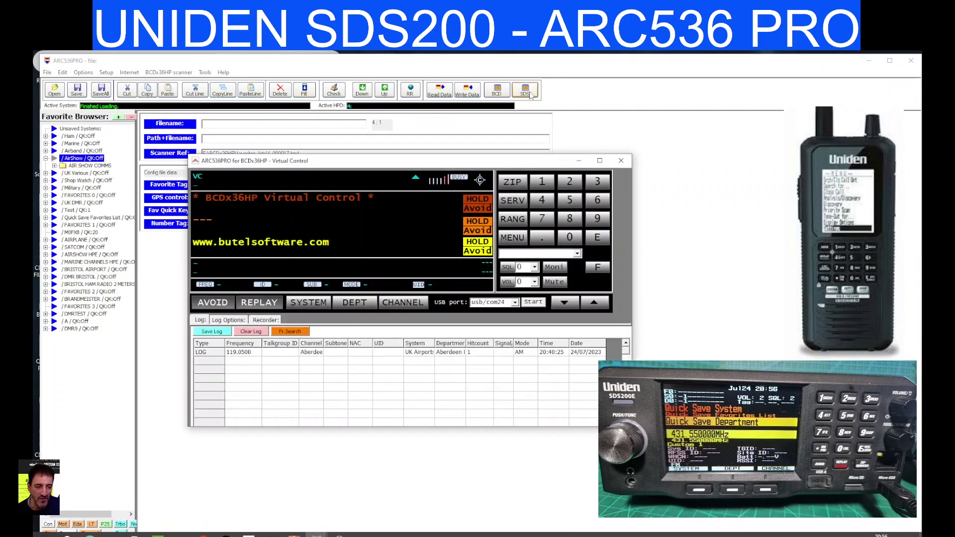
pyautogui.moveTo(472, 163); pyautogui.dragTo(436, 186)
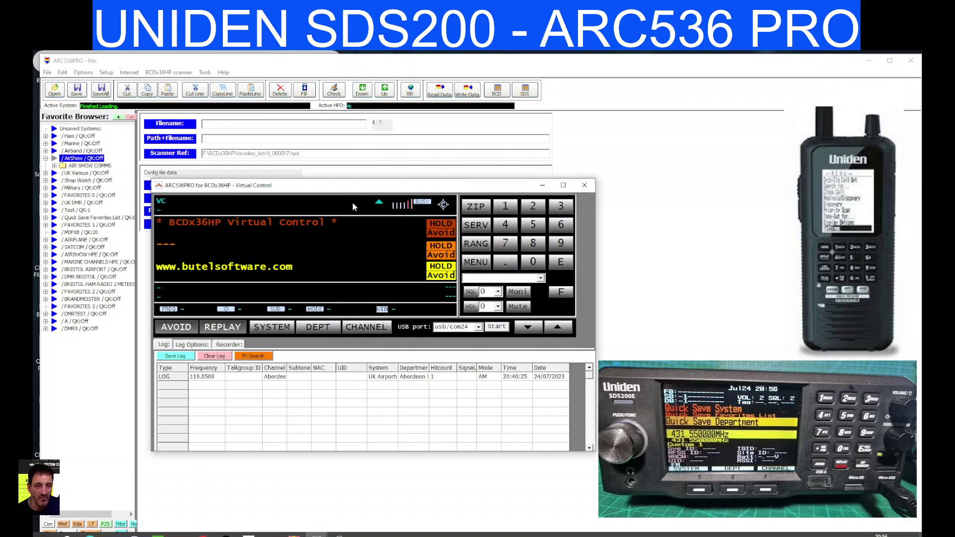
pyautogui.click(541, 187)
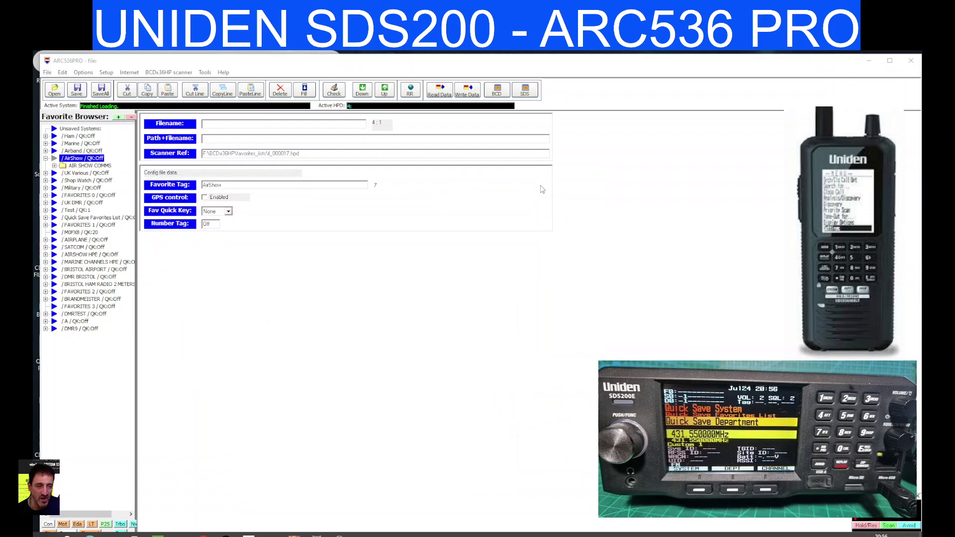
# Step: Bring the SDS series virtual control back, reposition its window over the favorites view and resume scanning
pyautogui.click(524, 90)
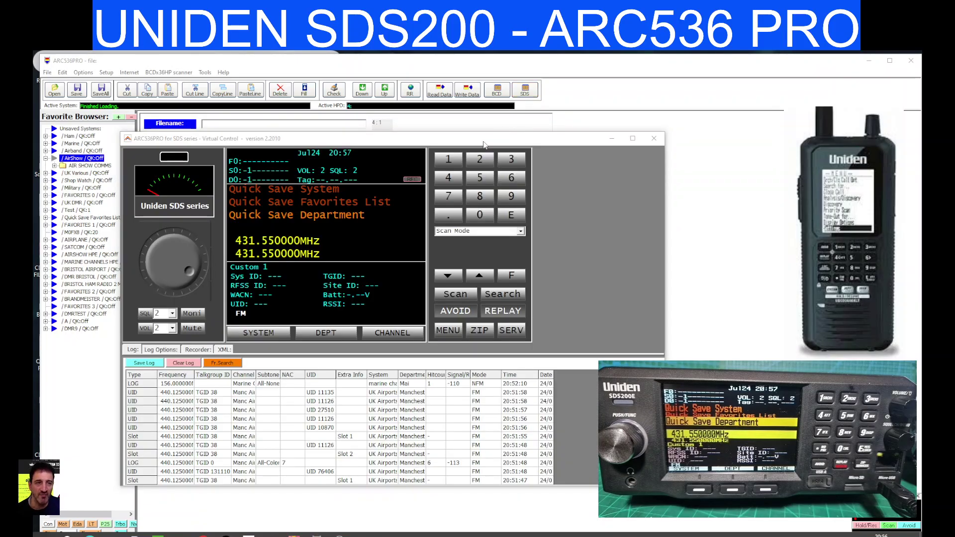
pyautogui.moveTo(485, 145); pyautogui.dragTo(484, 142)
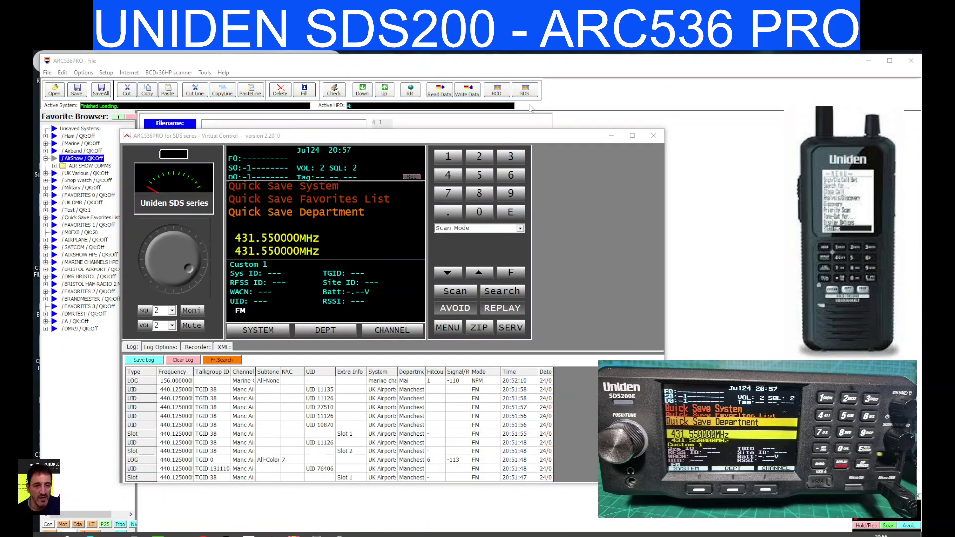
pyautogui.moveTo(486, 141)
pyautogui.mouseDown()
pyautogui.moveTo(458, 155)
pyautogui.moveTo(467, 140)
pyautogui.mouseUp()
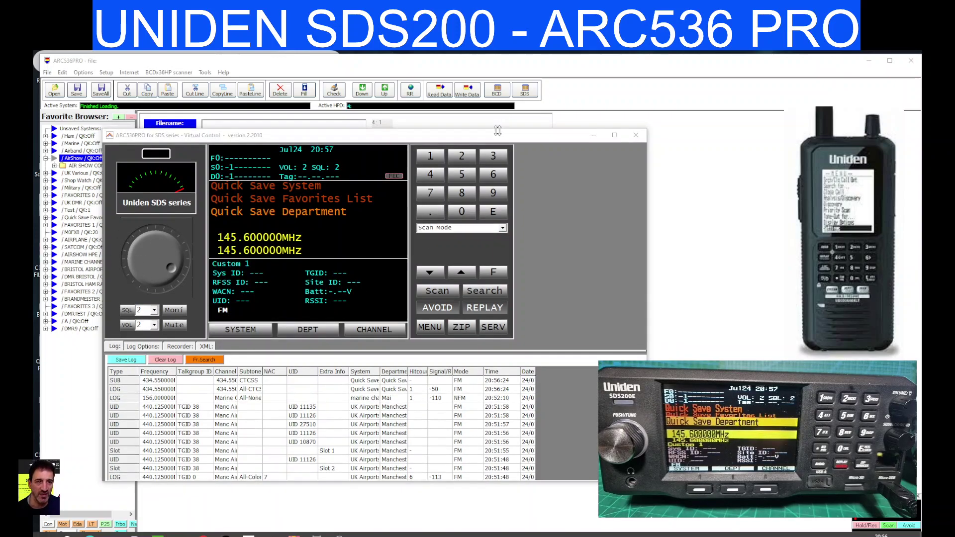
pyautogui.moveTo(478, 140); pyautogui.dragTo(411, 132)
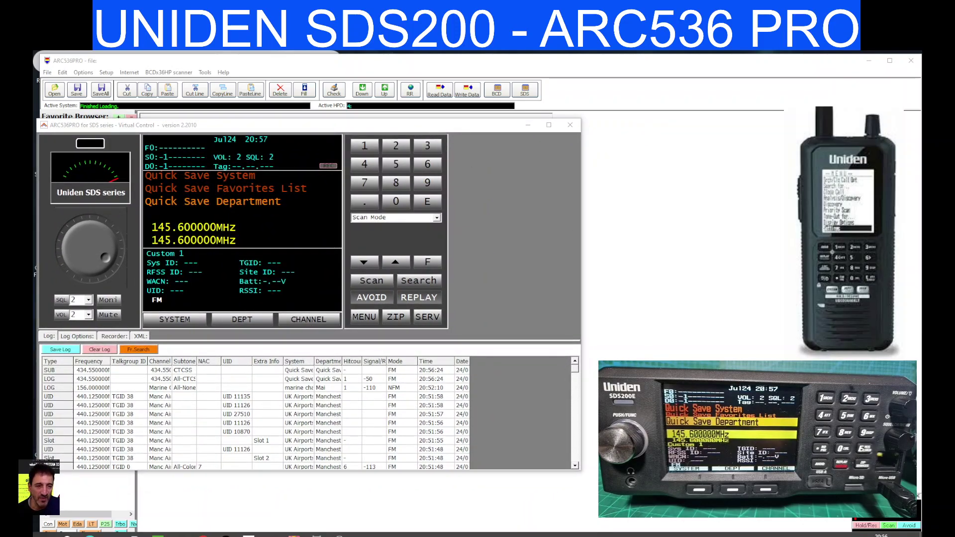
pyautogui.moveTo(432, 128); pyautogui.dragTo(490, 146)
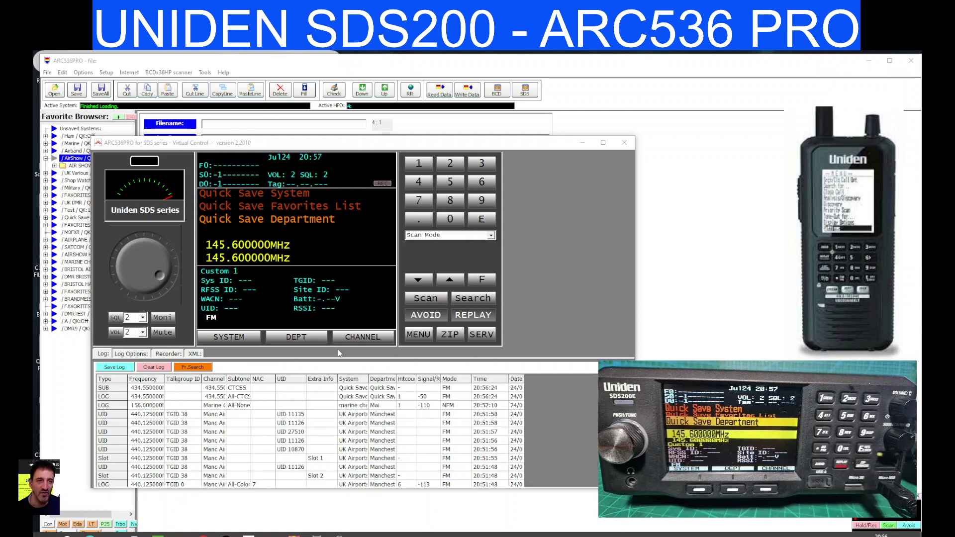
pyautogui.click(419, 302)
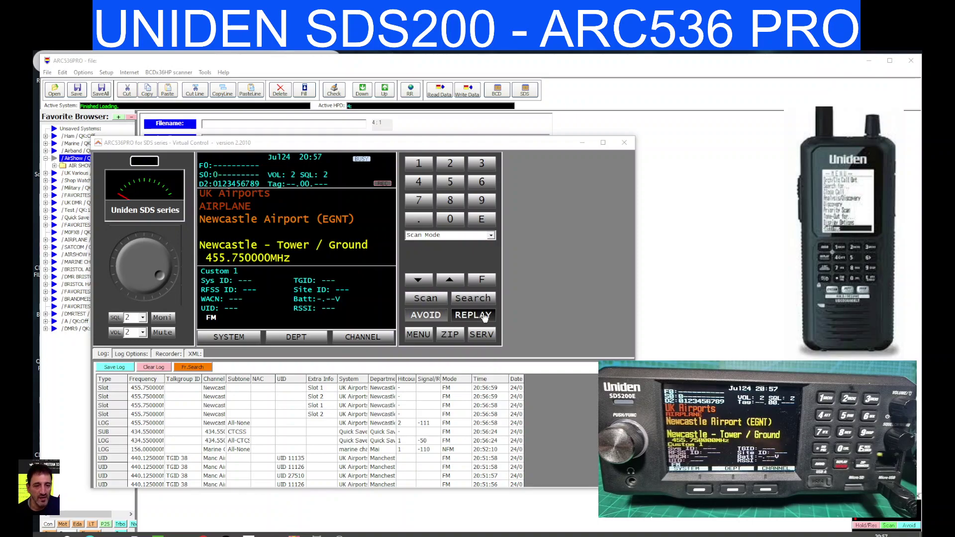
# Step: Open and exit the scanner's main menu, and do the same with the country selection for ZIP entry
pyautogui.click(419, 334)
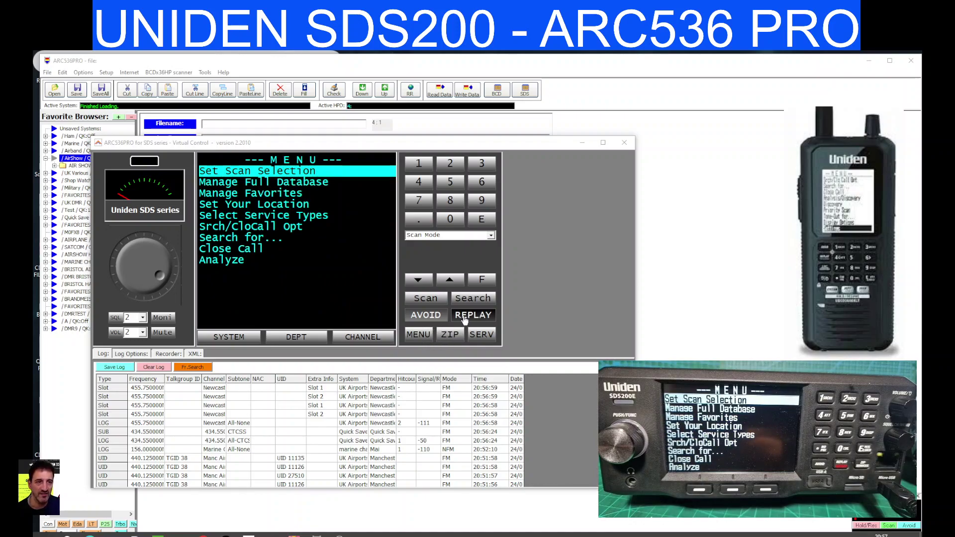
pyautogui.click(418, 335)
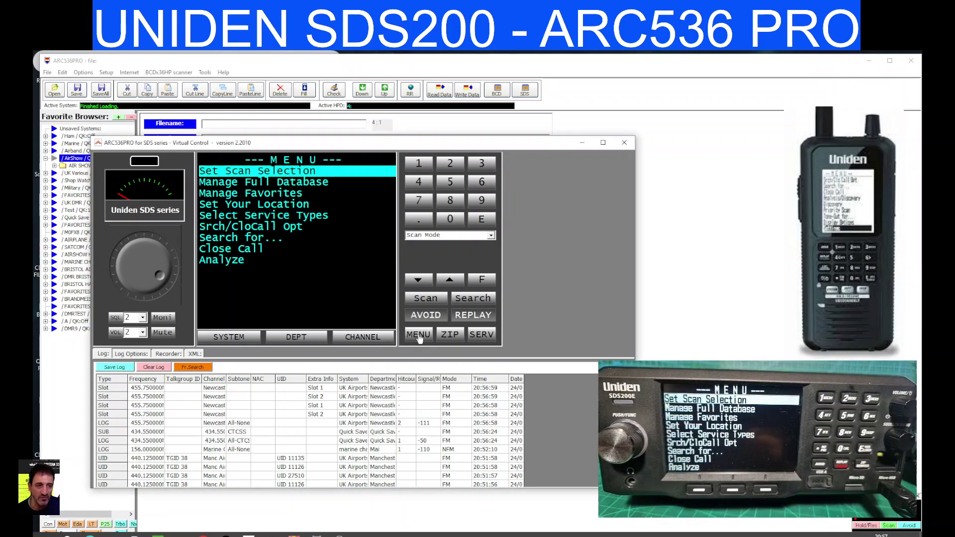
pyautogui.click(418, 335)
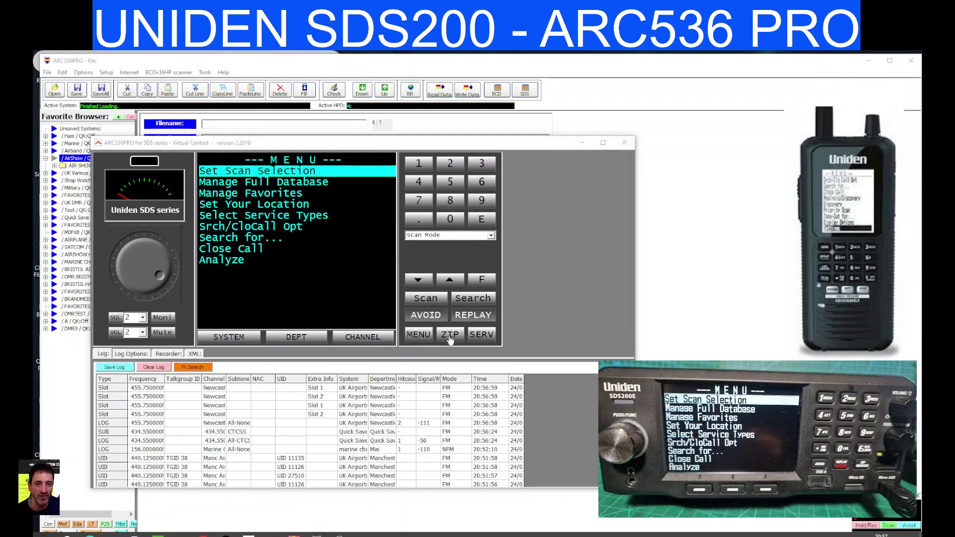
pyautogui.click(417, 336)
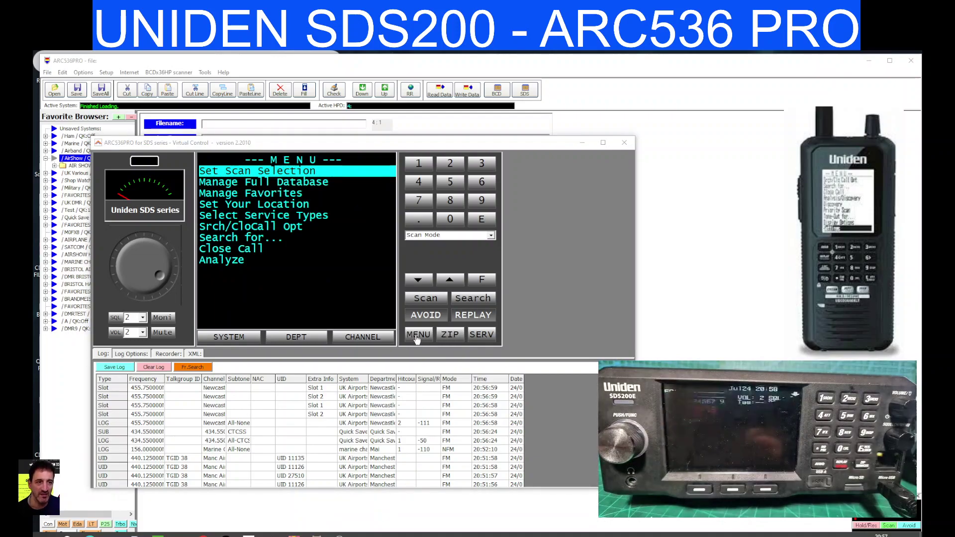
pyautogui.click(446, 336)
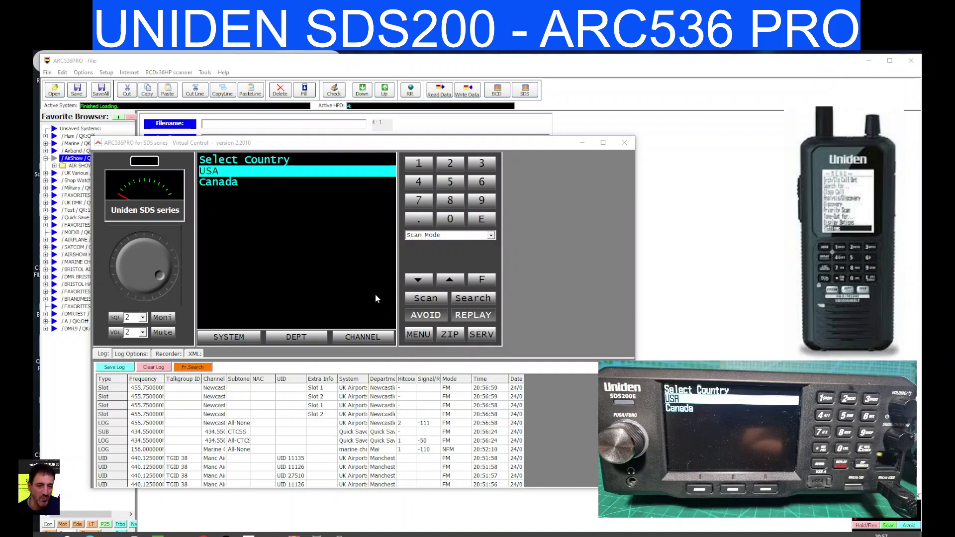
pyautogui.click(419, 336)
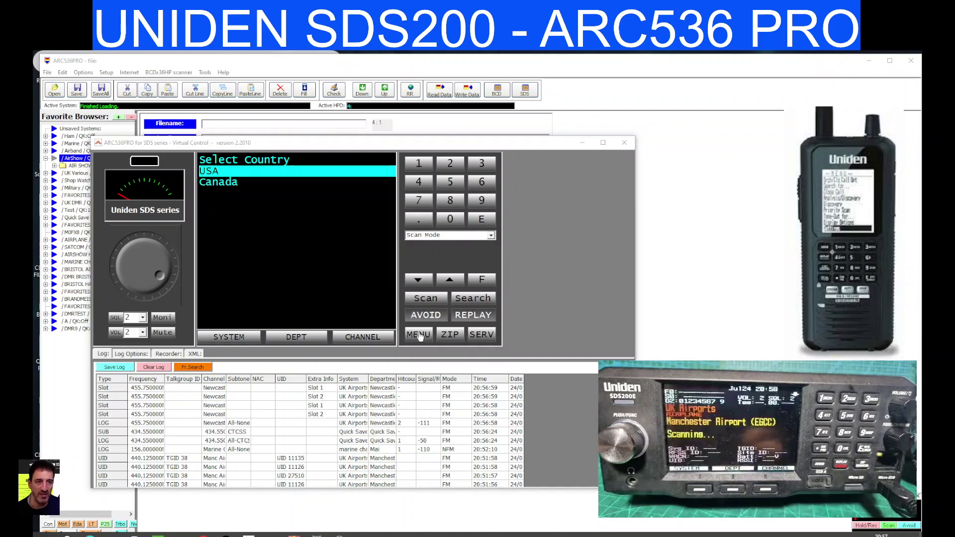
# Step: View the service type selection, and resume scanning while switching the scan direction up and down
pyautogui.click(481, 336)
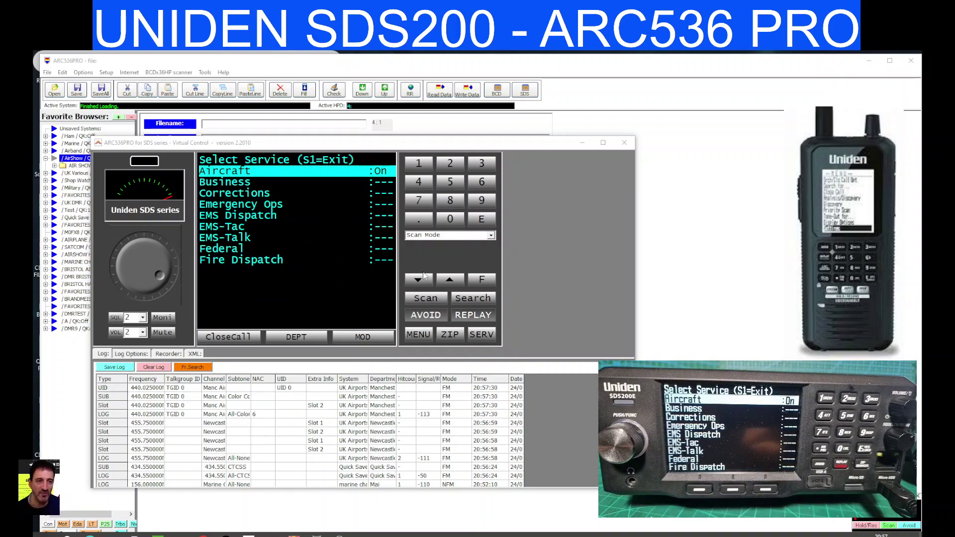
pyautogui.click(424, 298)
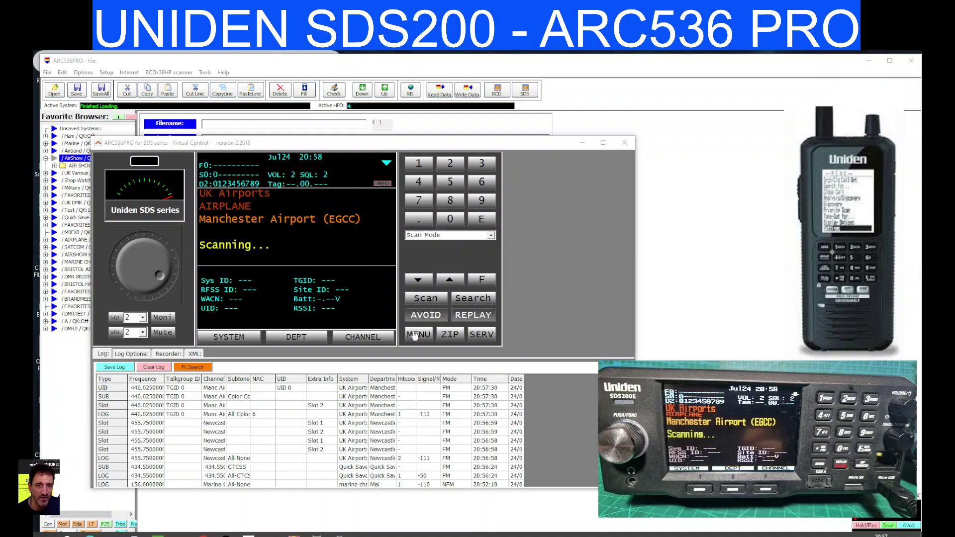
pyautogui.click(458, 283)
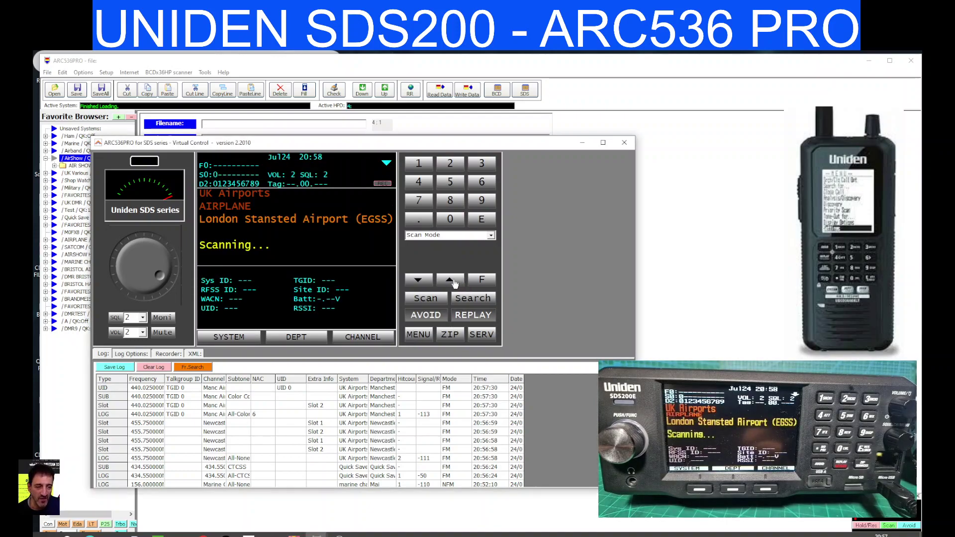
pyautogui.click(420, 281)
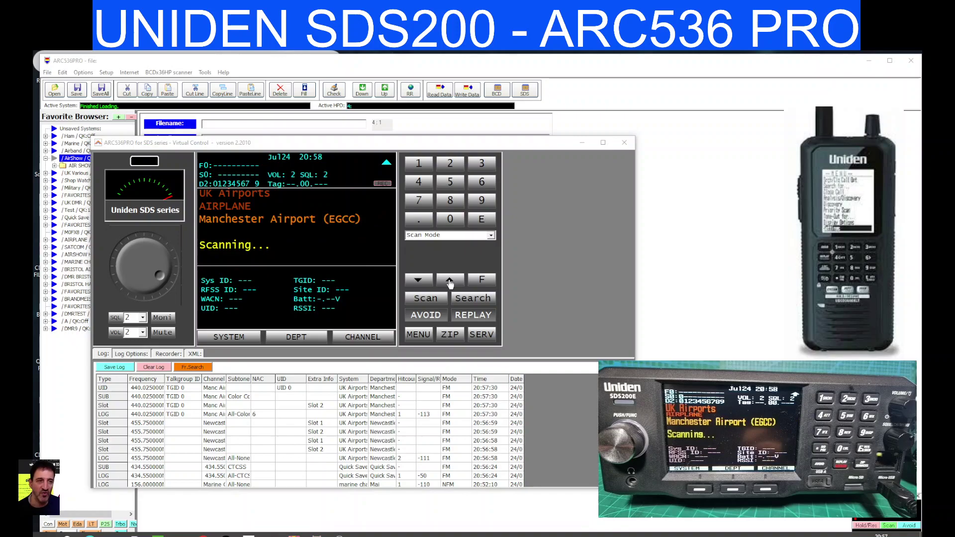
# Step: Toggle the scanner's function mode on and off, and tune down one step with the virtual rotary knob
pyautogui.click(480, 281)
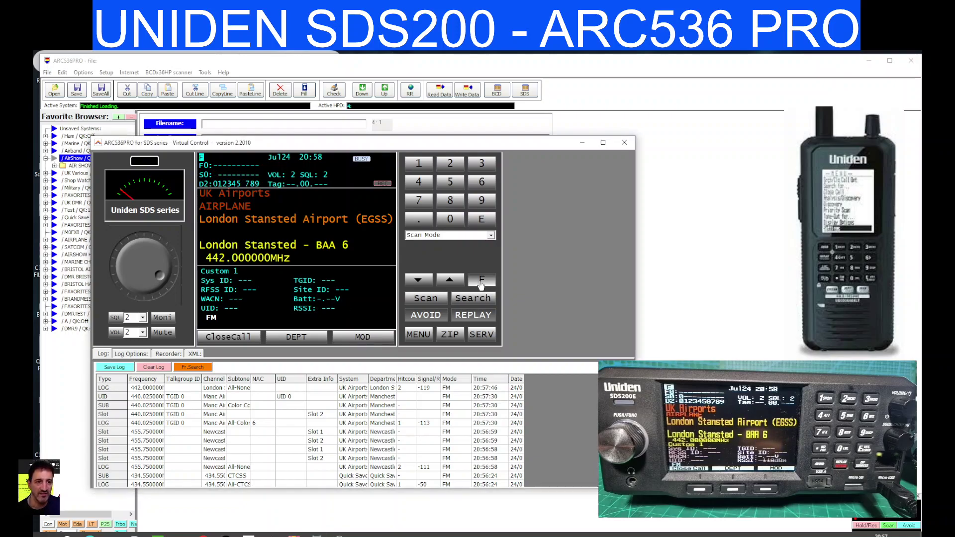
pyautogui.click(481, 281)
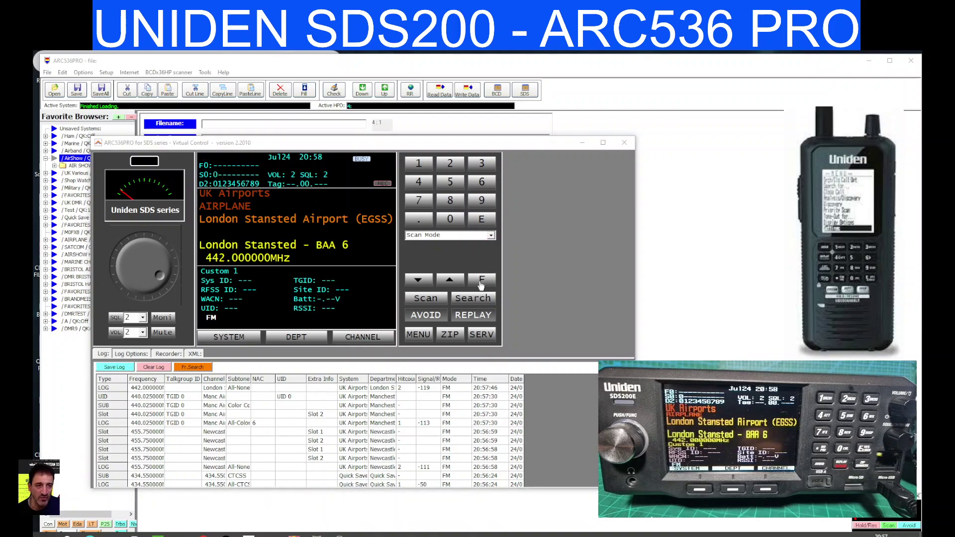
pyautogui.click(481, 280)
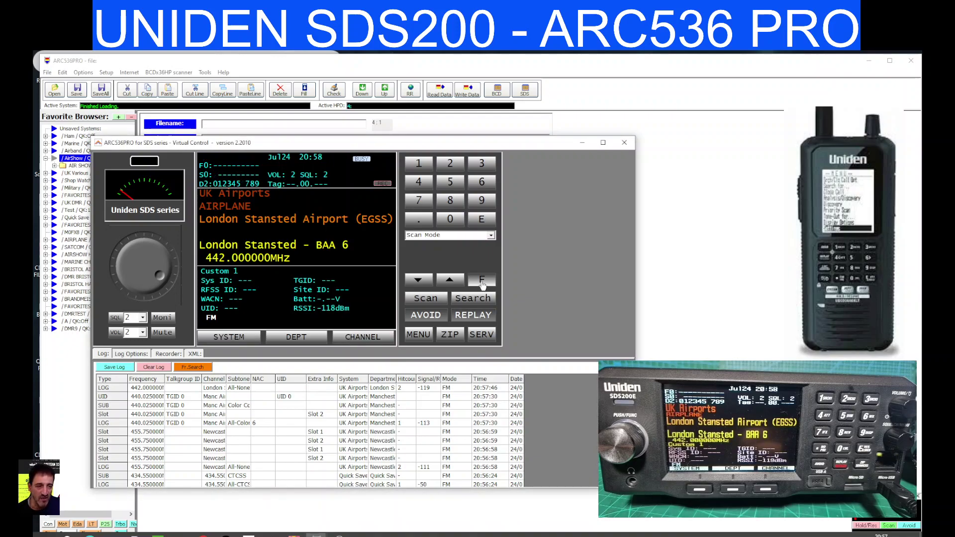
pyautogui.click(143, 260)
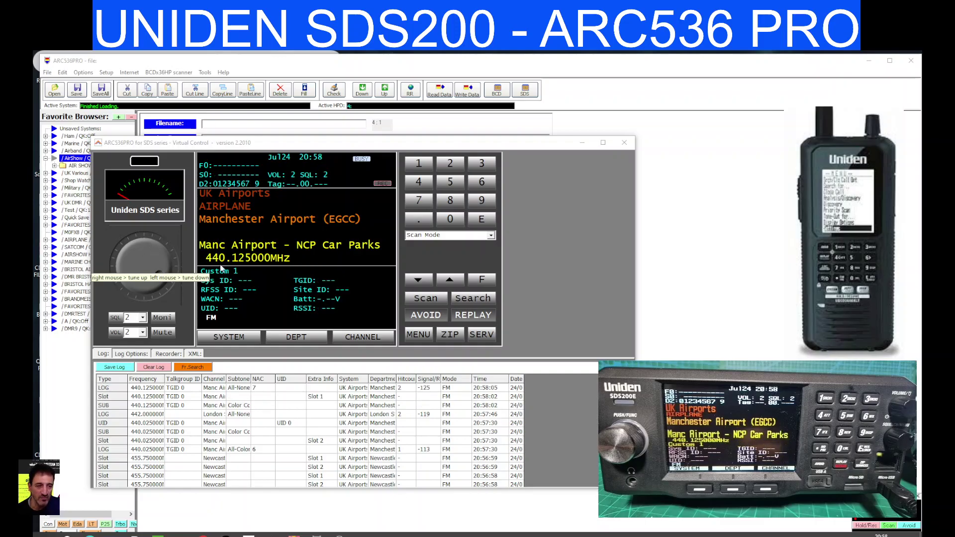
# Step: Try to activate Close Call through the scanner's function mode, and reposition the virtual control window
pyautogui.click(481, 280)
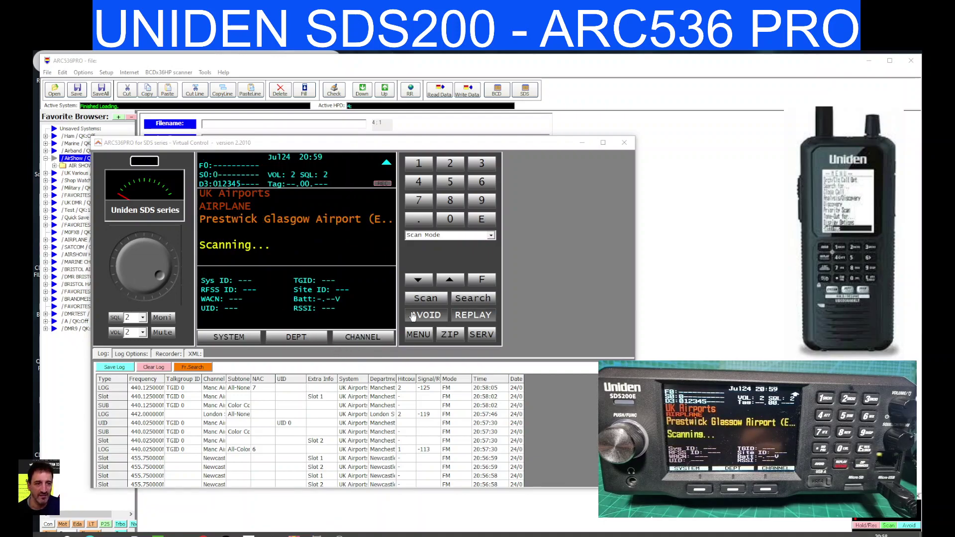
pyautogui.click(483, 280)
pyautogui.click(483, 280)
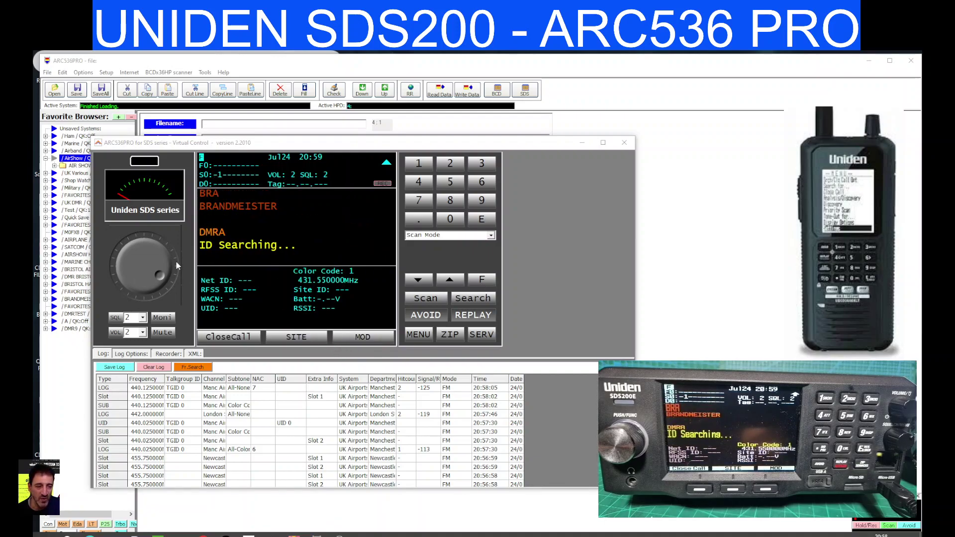
pyautogui.click(228, 337)
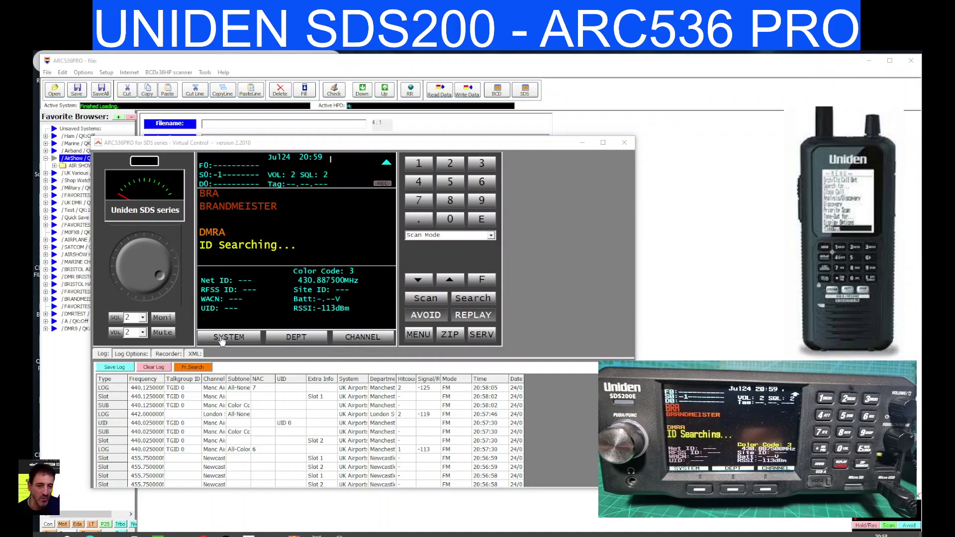
pyautogui.click(222, 338)
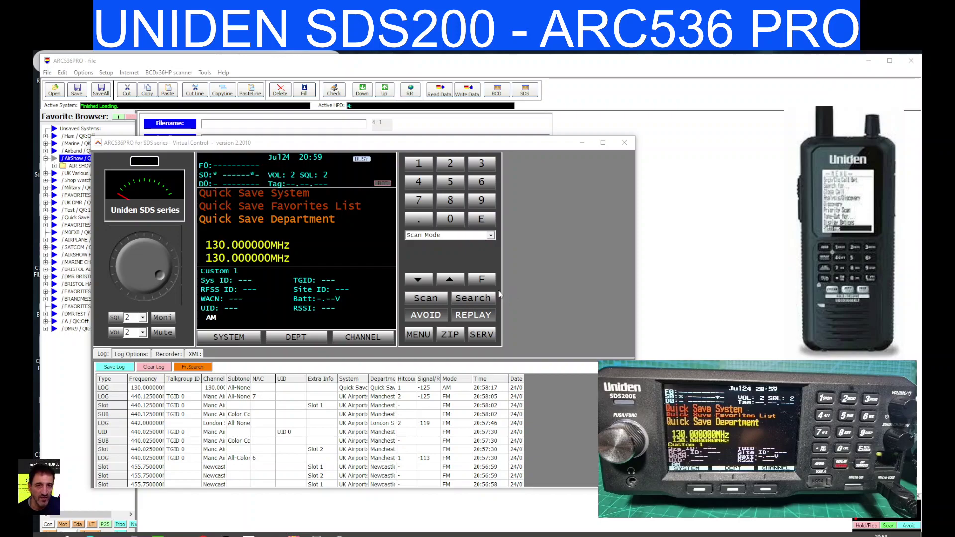
pyautogui.click(481, 279)
pyautogui.click(223, 339)
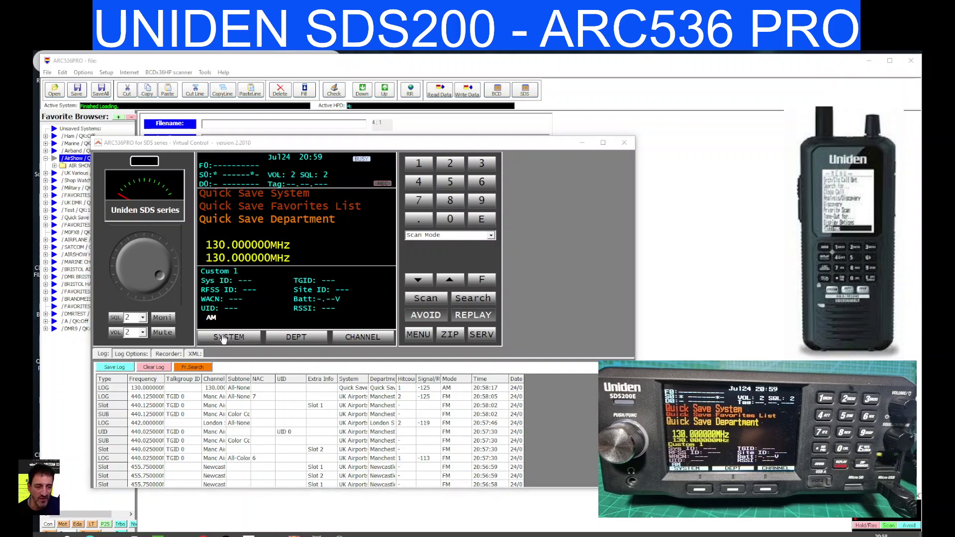
pyautogui.click(480, 280)
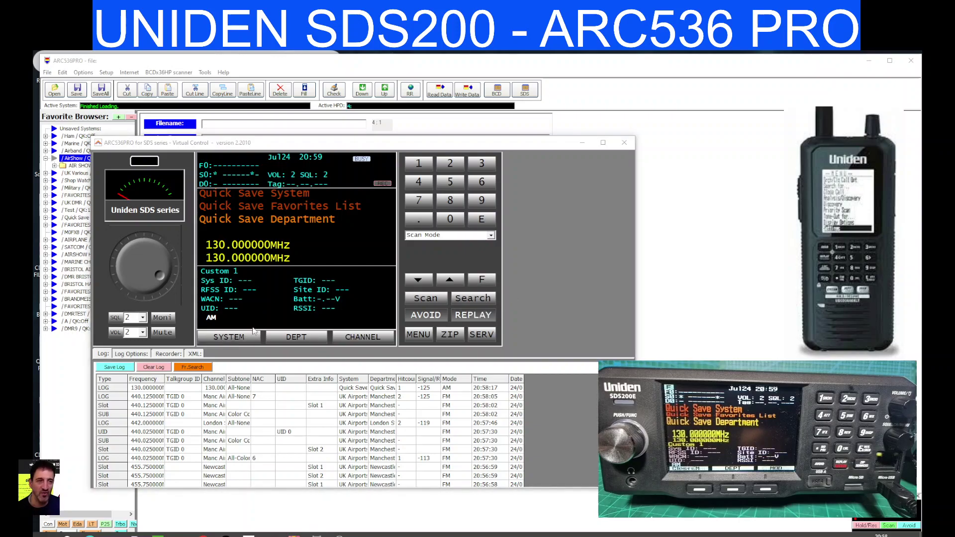
pyautogui.click(231, 337)
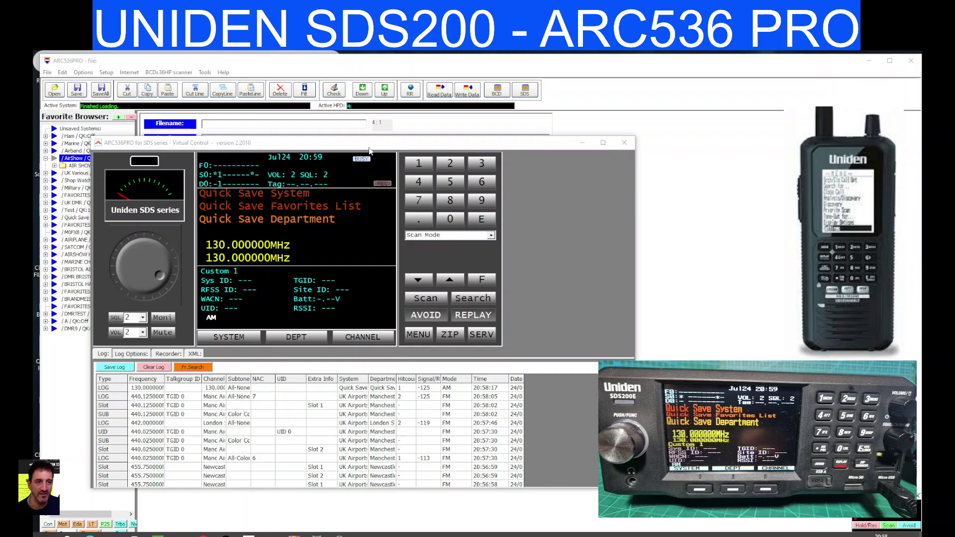
pyautogui.moveTo(370, 149); pyautogui.dragTo(340, 140)
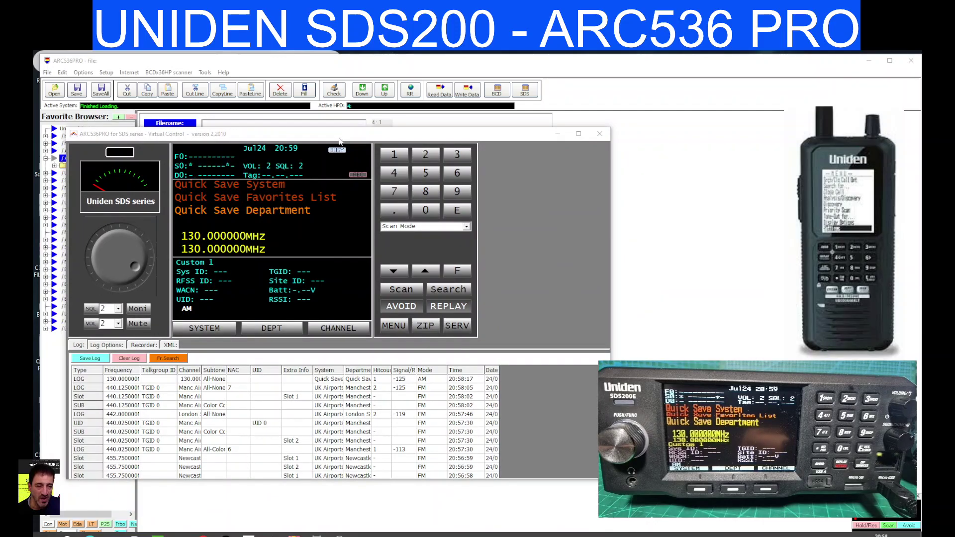